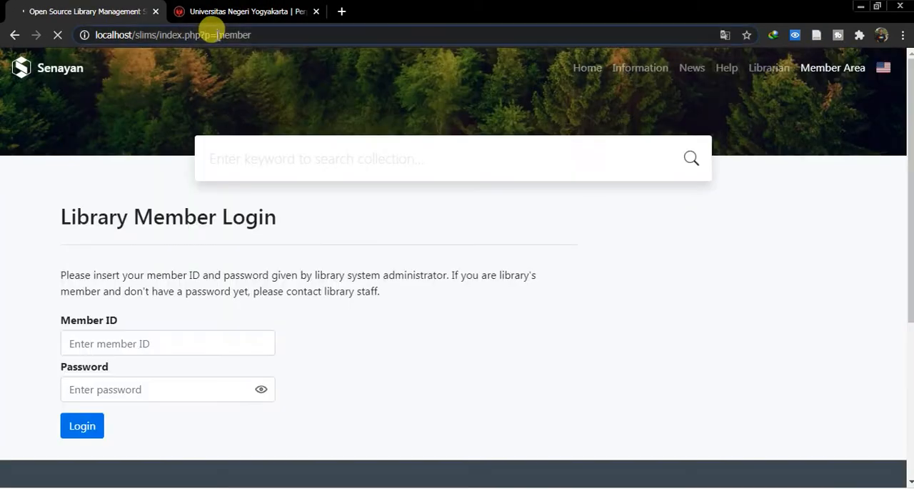
- Open the library automation login page at localhost/slims/index.php?p=login
drag(215, 35, 400, 30)
text(login)
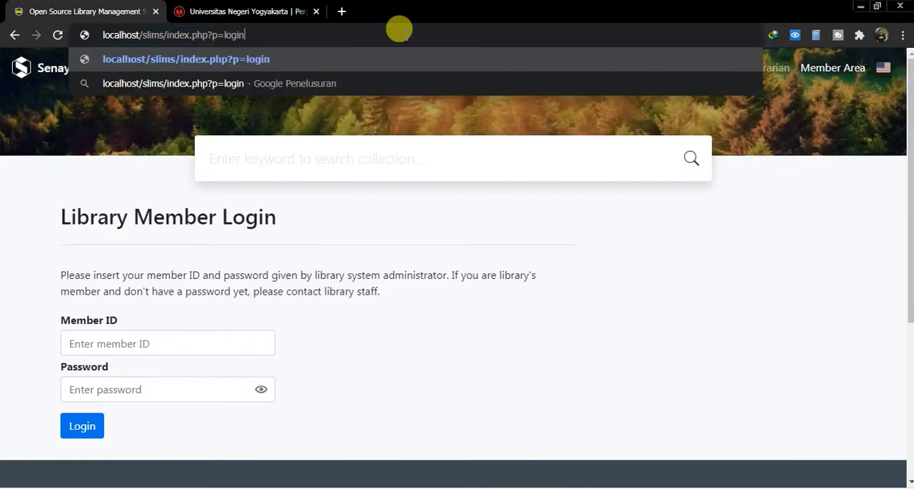
key(Return)
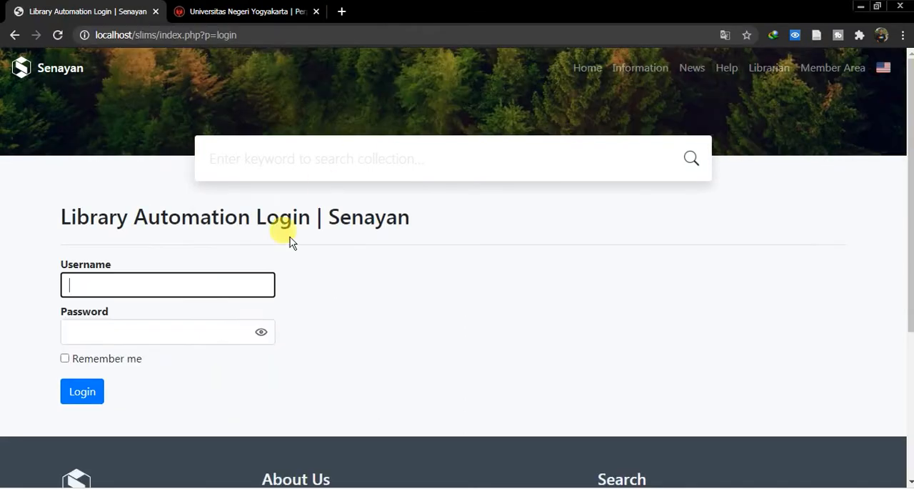
- Log in as admin with the account password and open the System module's configuration page
text(admin)
key(Tab)
text(a)
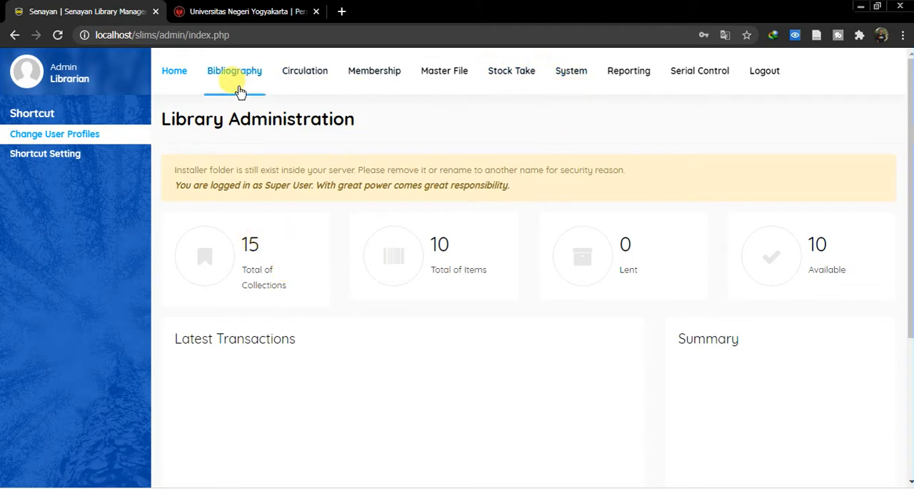
click(570, 80)
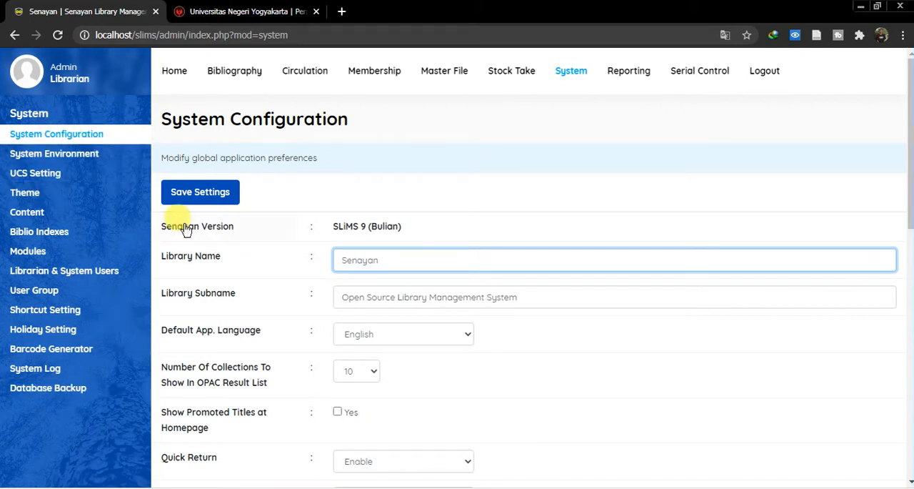
- Open the Bibliography module in a separate browser tab and switch to it
drag(388, 260, 317, 214)
right_click(245, 78)
click(264, 85)
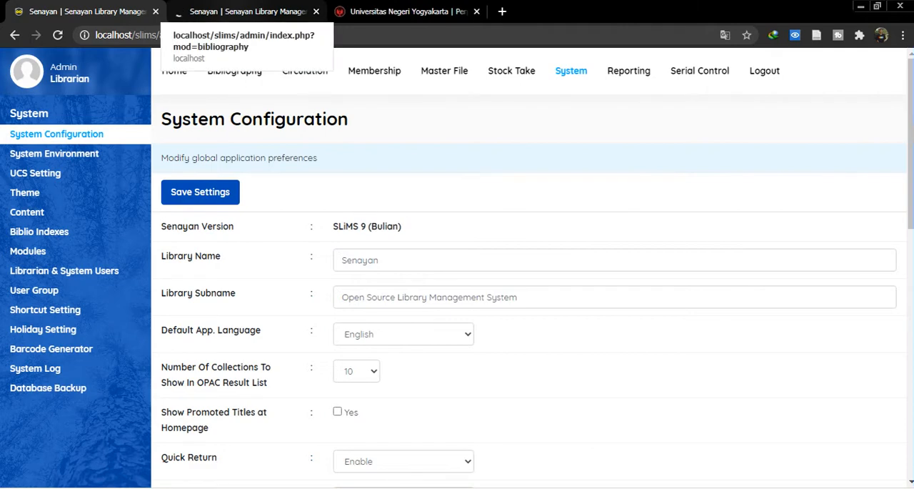
click(243, 12)
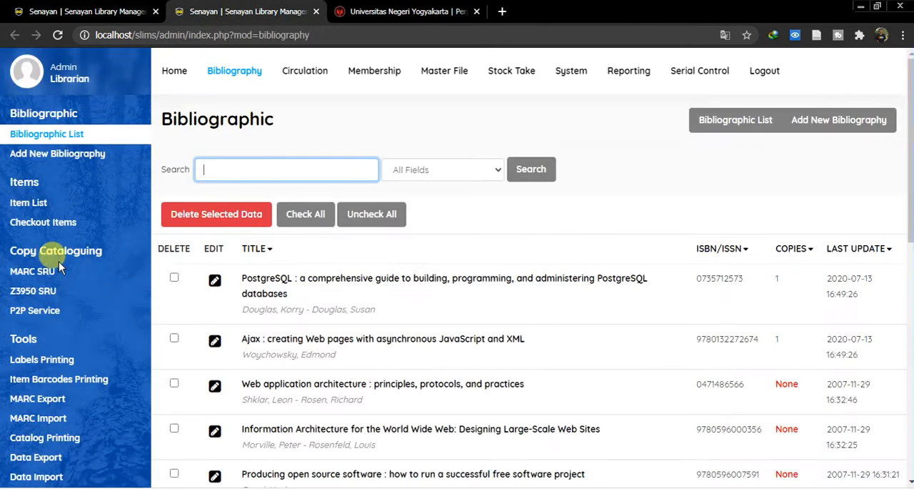
- In Labels Printing, add the first "Linux In a Nutshell" record to the print queue and print labels for the selected data
click(59, 361)
click(162, 305)
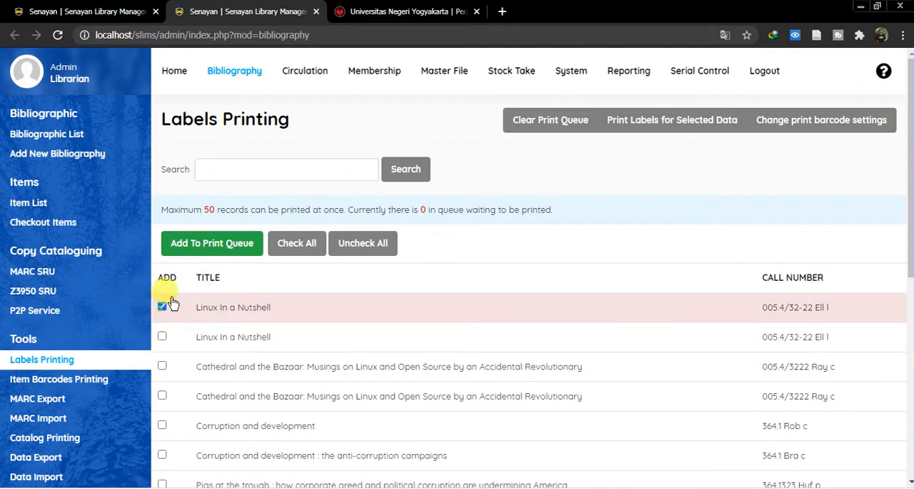
click(213, 243)
click(538, 102)
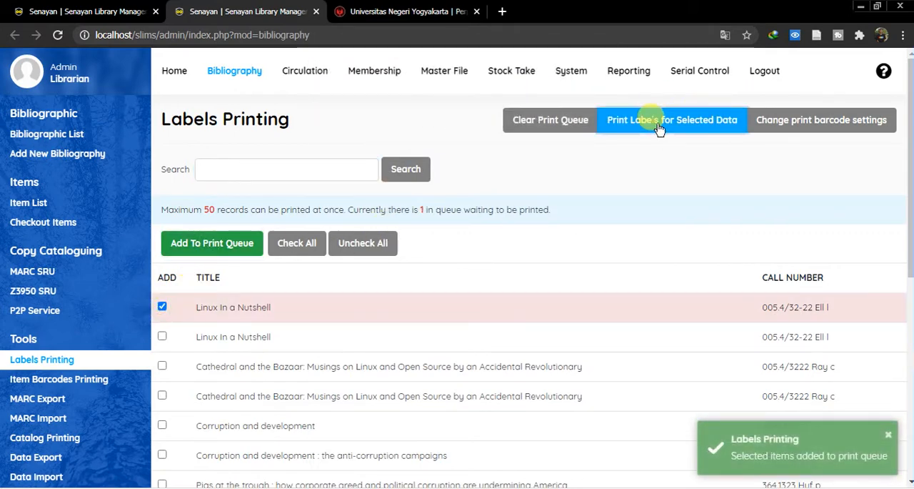
click(648, 122)
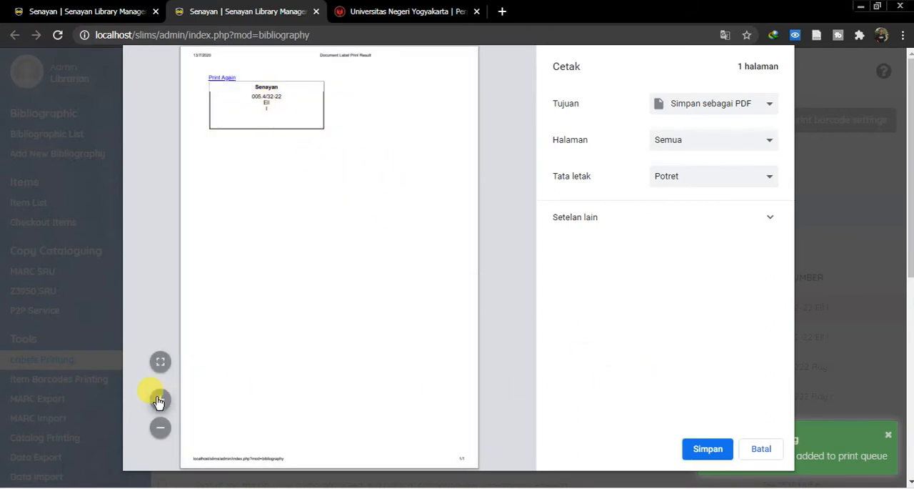
- Examine the library name heading on the label in the enlarged print preview, then cancel printing and close the label window
click(158, 400)
click(158, 400)
click(159, 400)
drag(299, 138, 332, 143)
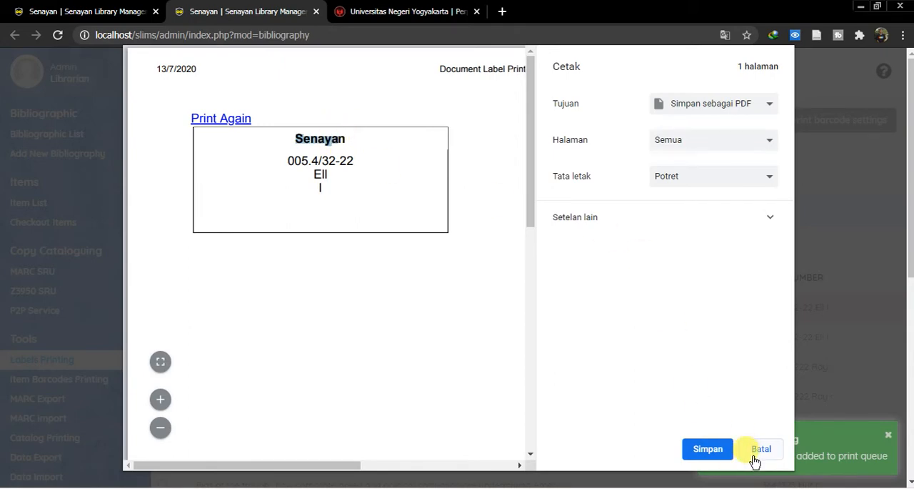
click(775, 446)
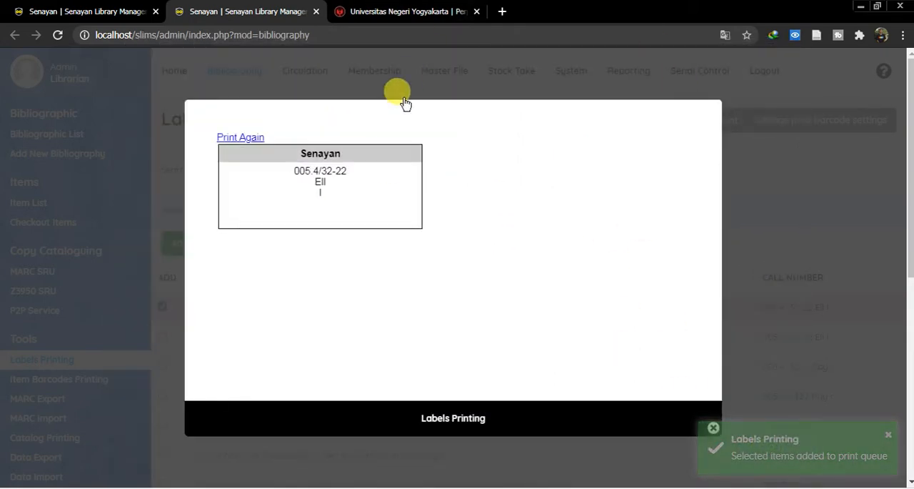
click(713, 428)
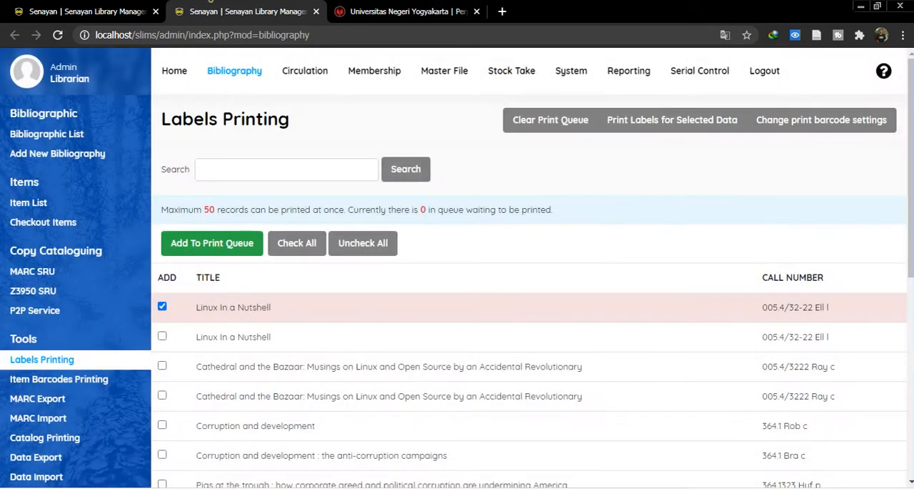
- In System Configuration, set the library name to "Perpustakaan Universitas" and select the library subname text
click(571, 71)
drag(413, 265, 305, 248)
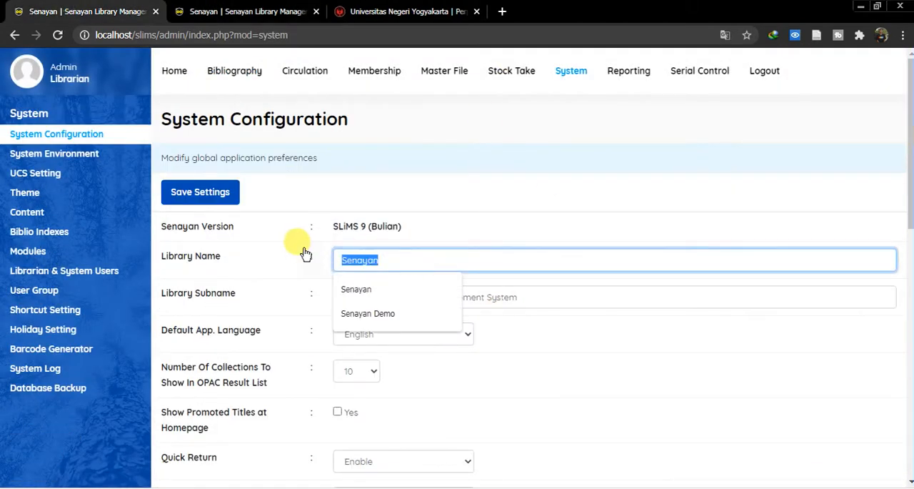
text(Perpustakaan Universitas)
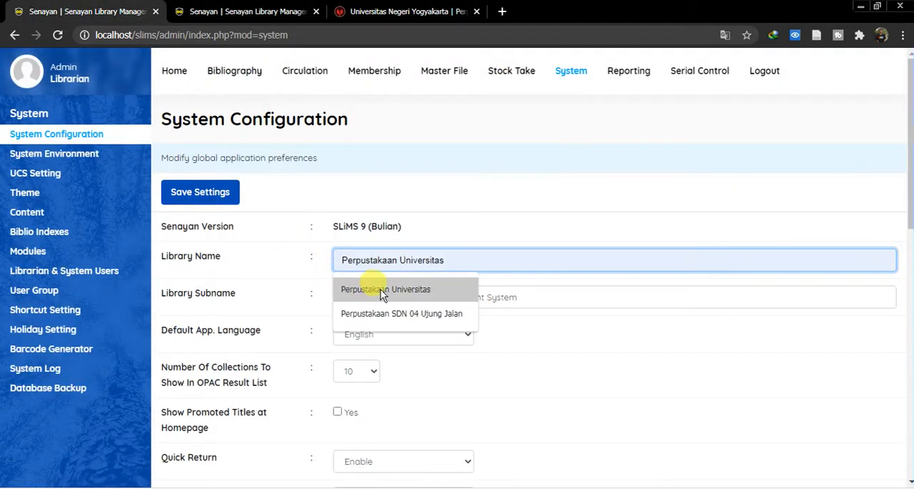
click(379, 288)
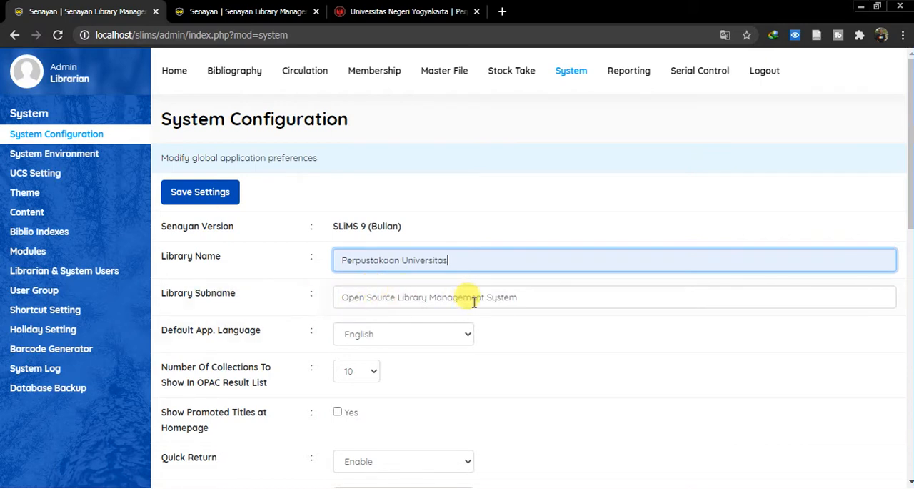
drag(530, 295, 312, 307)
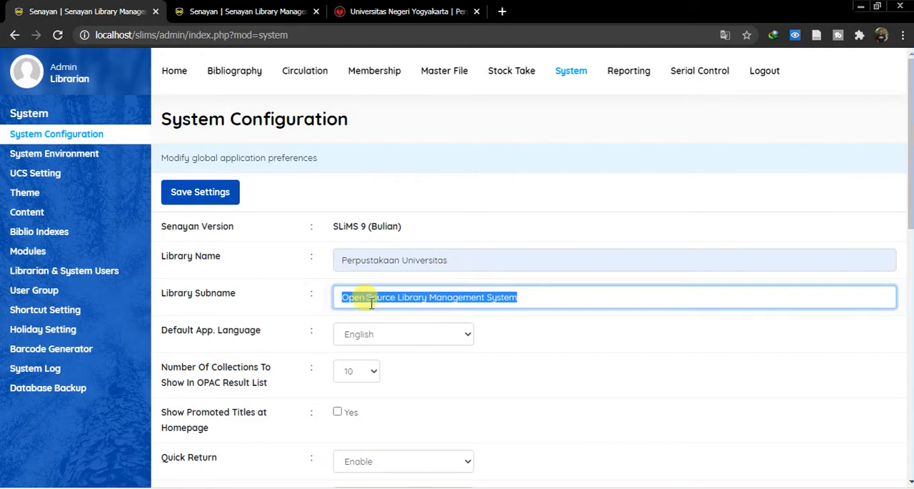
- Open a new incognito window and load the library's public catalogue at localhost/slims
click(902, 35)
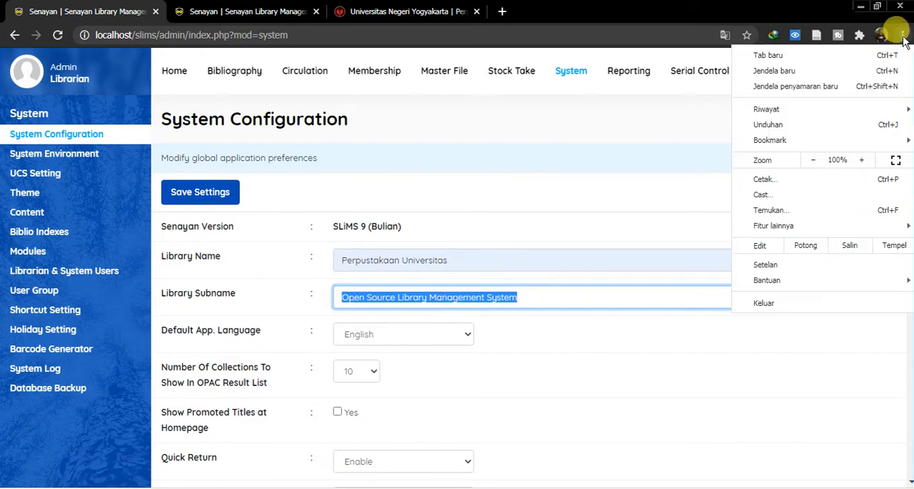
click(825, 87)
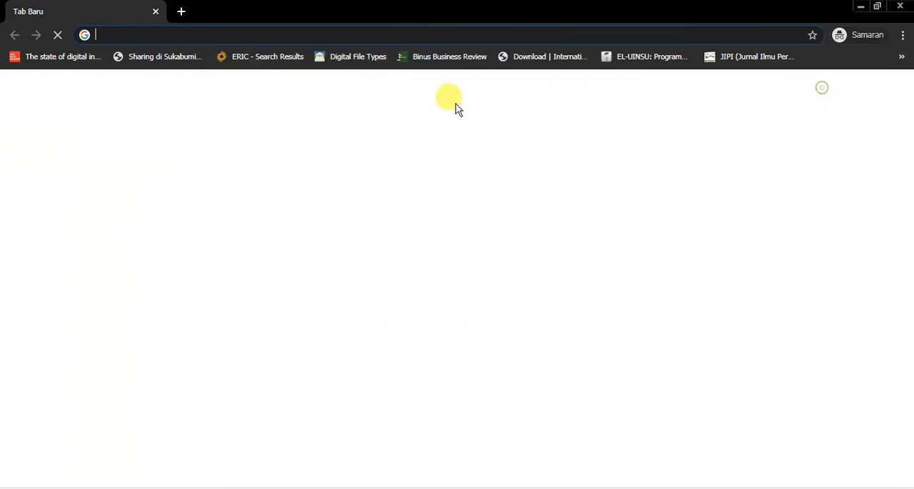
text(loc)
key(End)
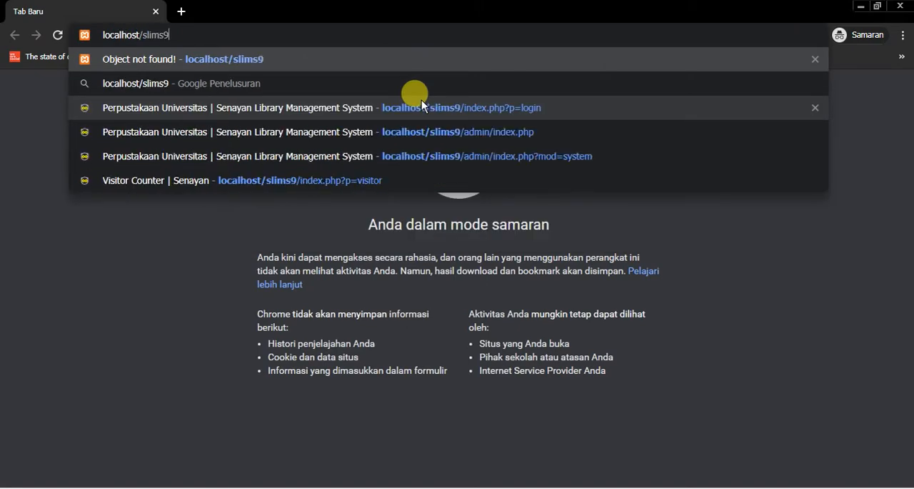
key(BackSpace)
key(Return)
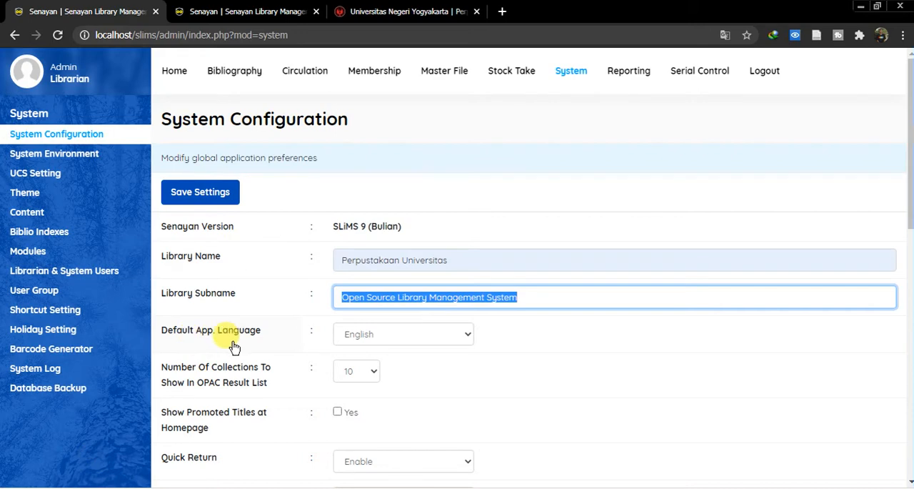
- Set the default application language to Indonesian in System Configuration
click(463, 336)
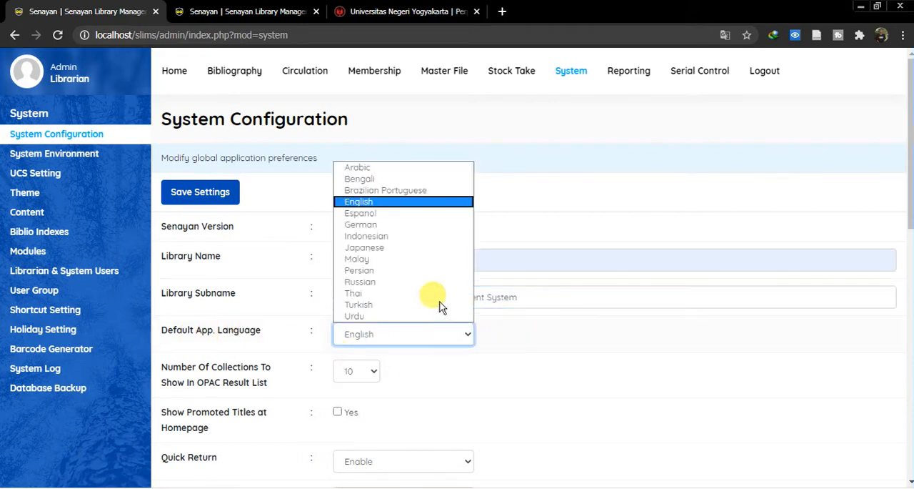
click(377, 236)
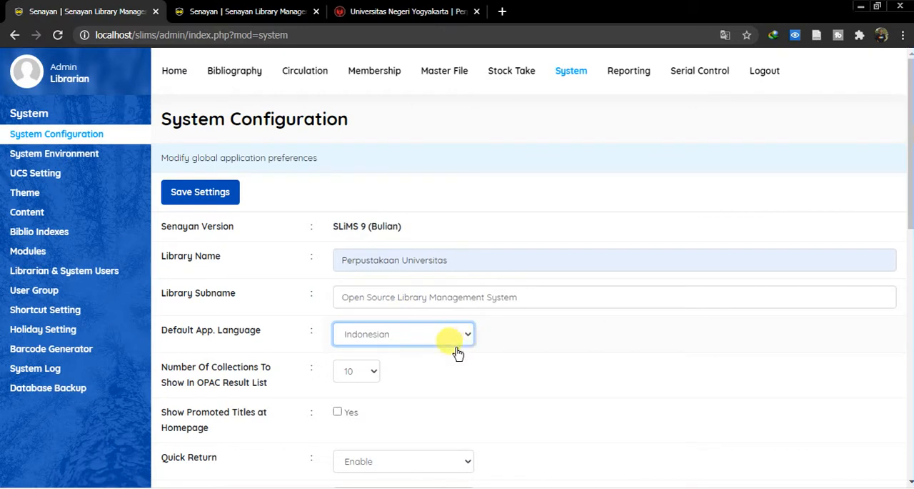
scroll(515, 321, down, 2)
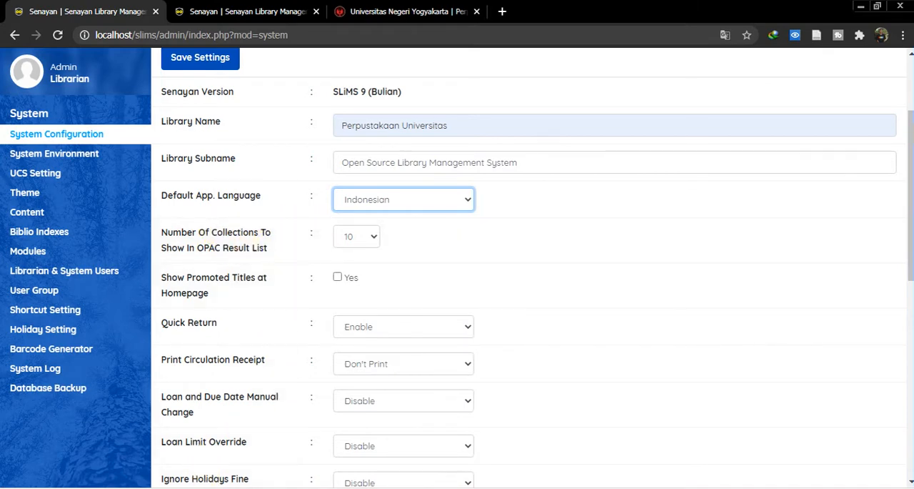
- In the incognito window, search the catalogue with an empty keyword and examine how many collections the result page lists
click(87, 488)
click(94, 479)
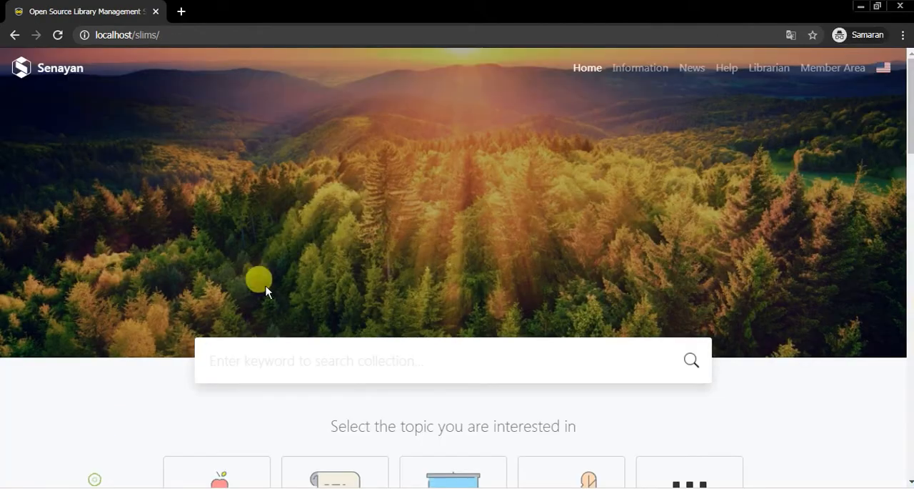
click(387, 358)
key(Return)
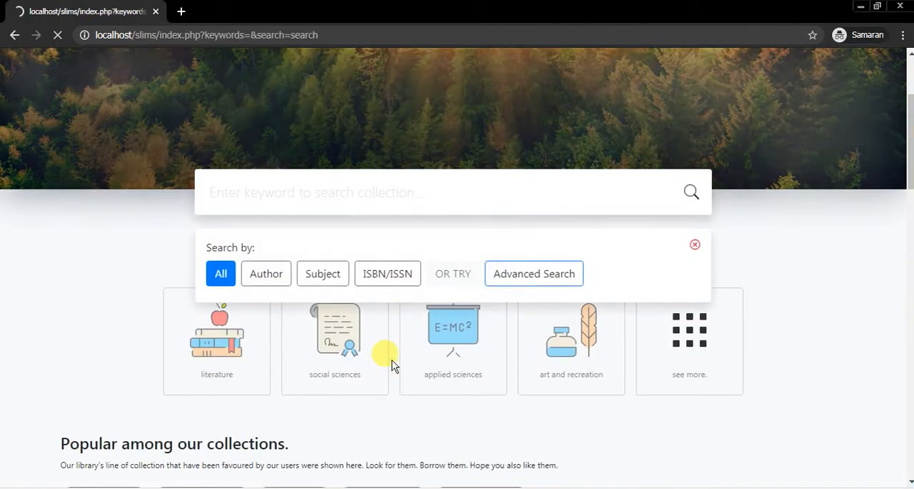
scroll(300, 258, down, 10)
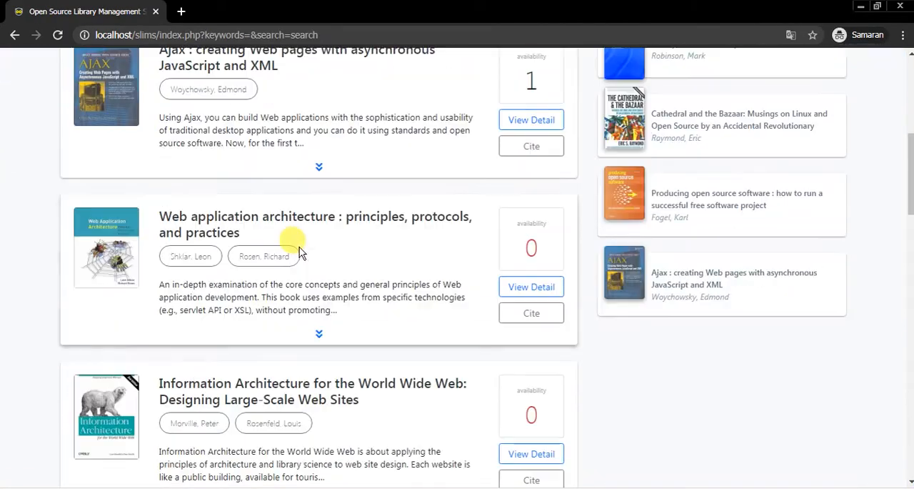
scroll(300, 258, down, 10)
scroll(293, 265, up, 15)
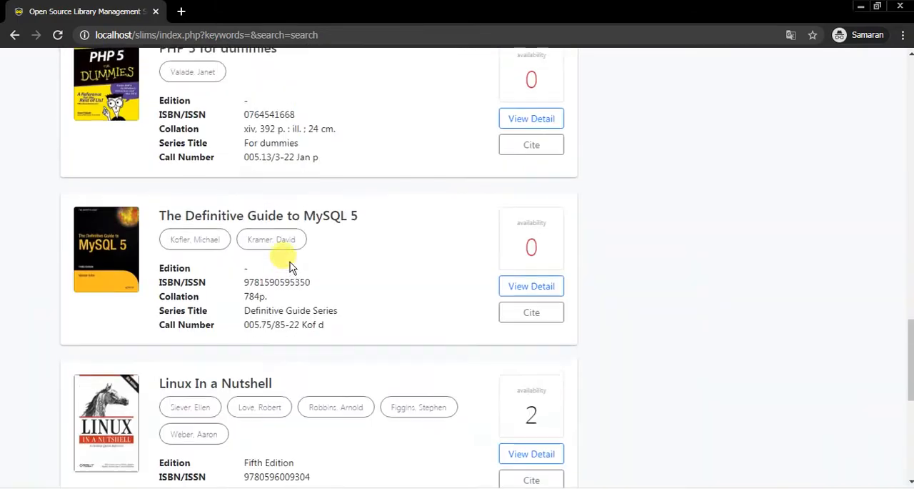
scroll(286, 286, up, 6)
scroll(290, 343, down, 12)
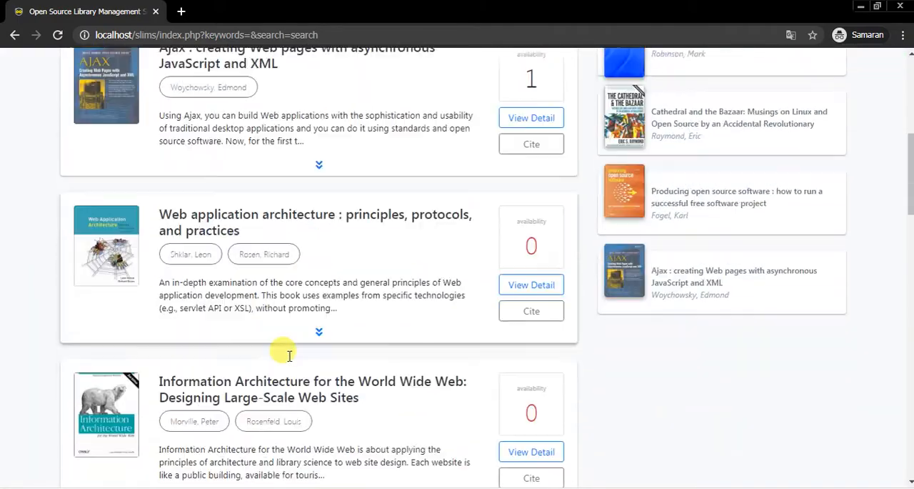
scroll(279, 357, down, 6)
scroll(457, 343, down, 4)
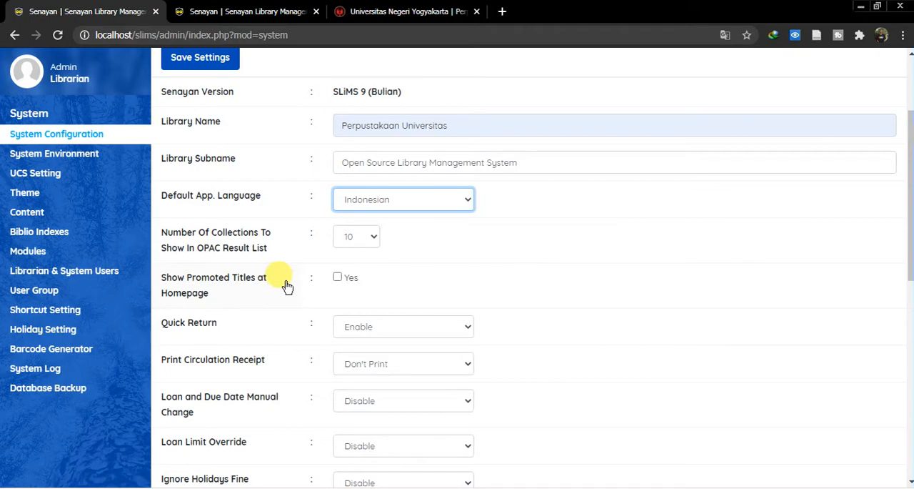
- Return to the catalogue homepage in the incognito window and examine the collection sections shown there
click(94, 488)
click(136, 456)
scroll(310, 292, up, 20)
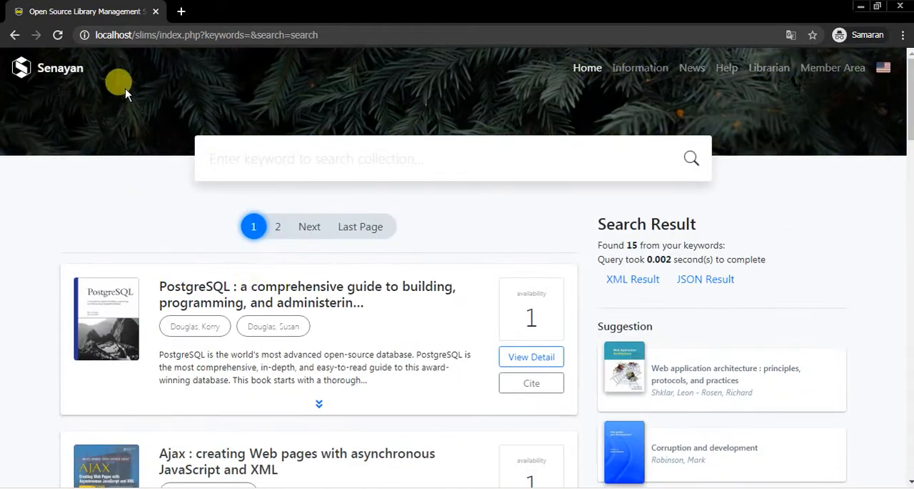
click(40, 68)
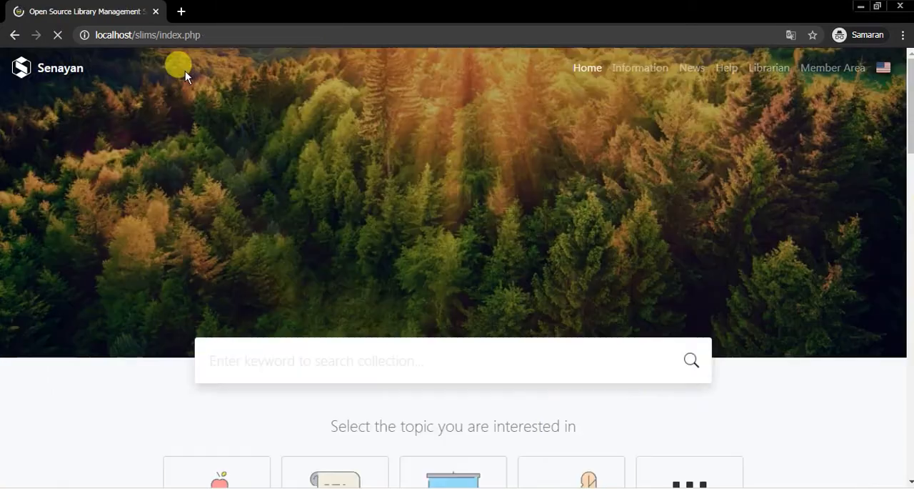
scroll(320, 262, down, 5)
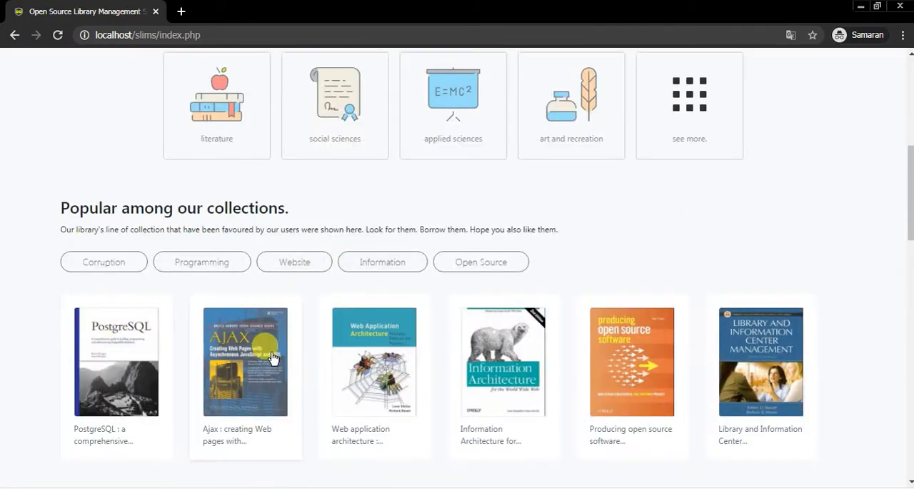
scroll(179, 329, down, 5)
scroll(150, 333, down, 5)
scroll(138, 180, up, 6)
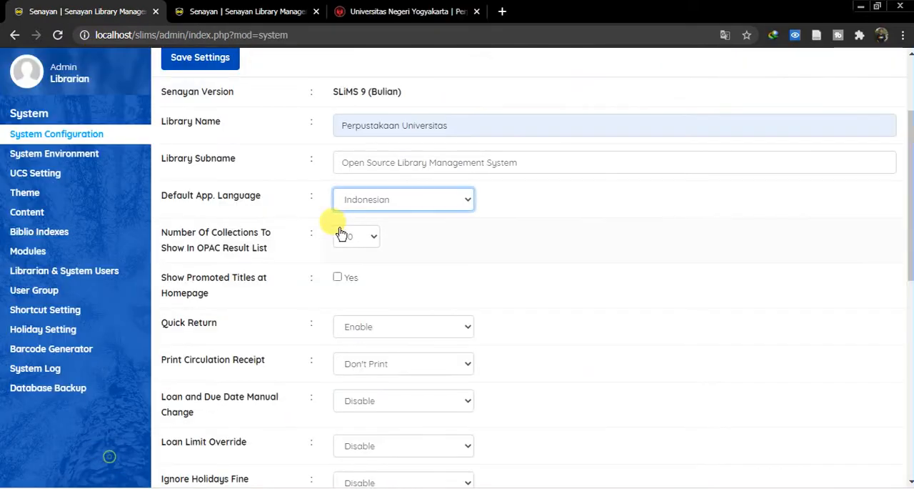
- Enable showing promoted titles at the homepage and switch to the browser tab with the Bibliography module
click(337, 278)
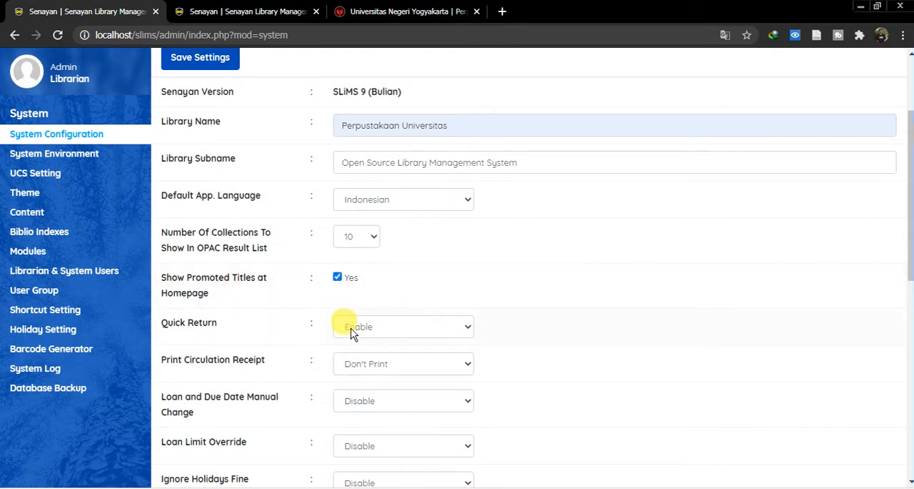
click(249, 14)
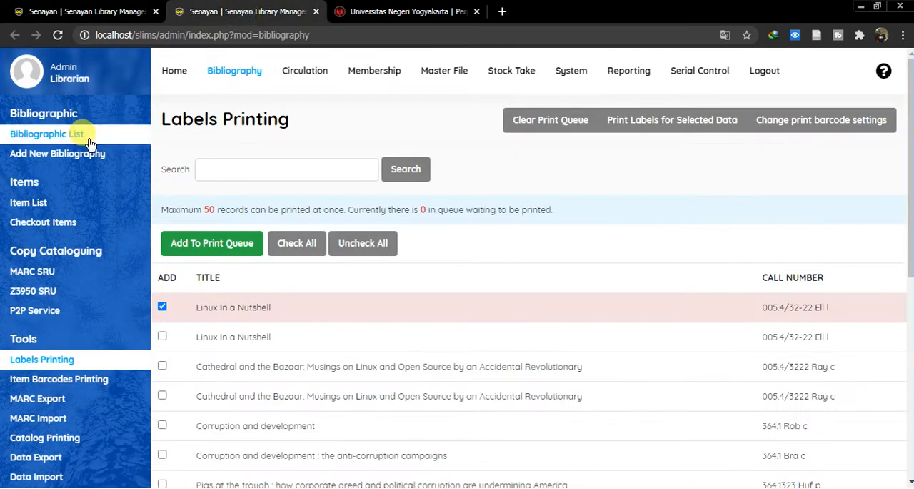
- Open the Quick Return page of the Circulation module and compare it with the Quick Return setting in System Configuration
click(308, 72)
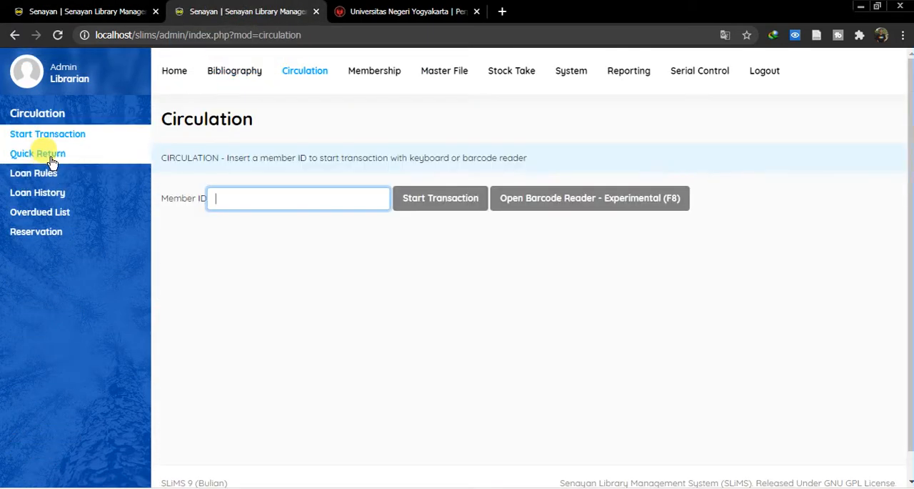
click(26, 157)
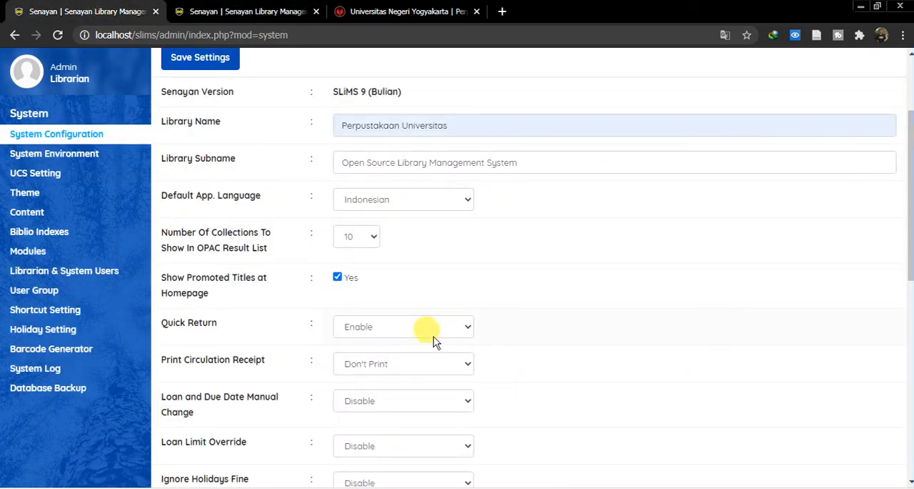
click(441, 326)
click(243, 12)
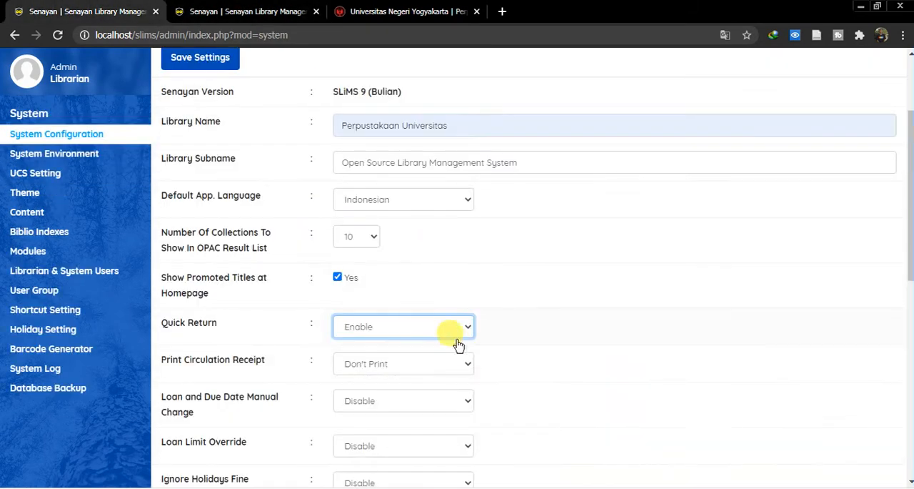
- Return to the System Configuration tab and set Quick Return to Disable
click(449, 332)
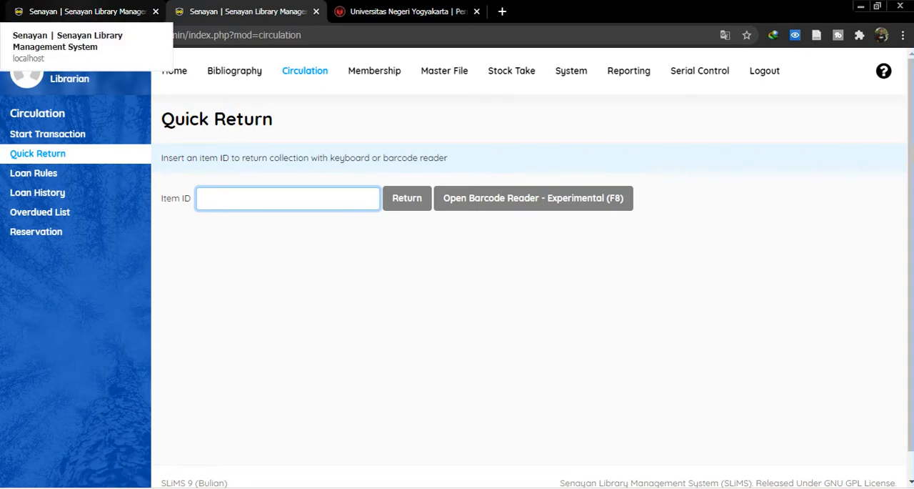
click(77, 7)
click(203, 9)
click(80, 4)
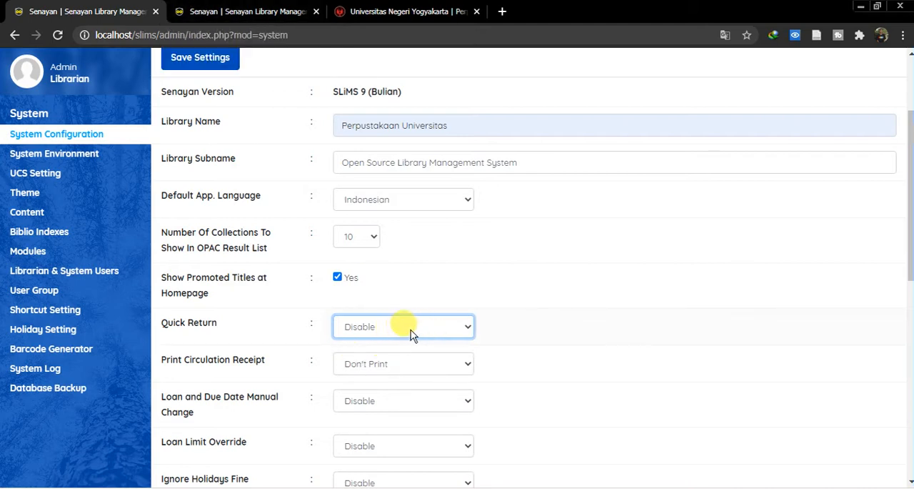
scroll(249, 379, down, 1)
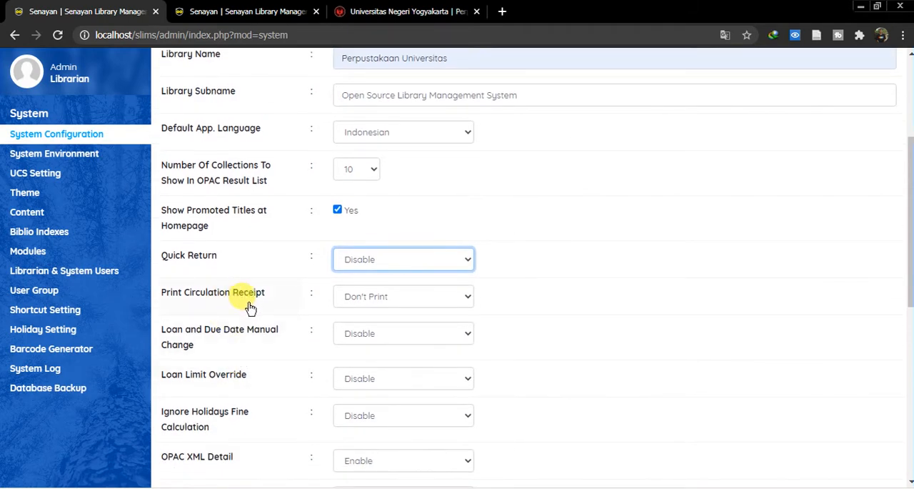
click(386, 261)
click(385, 283)
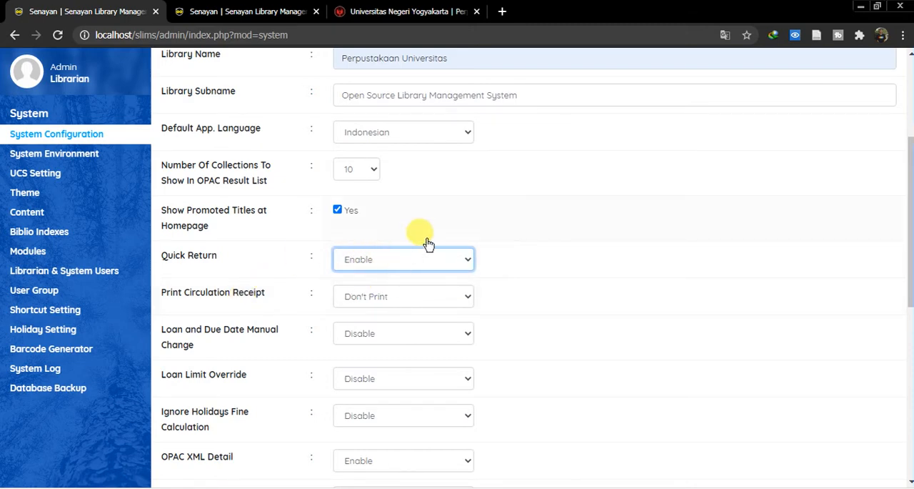
click(410, 253)
click(385, 277)
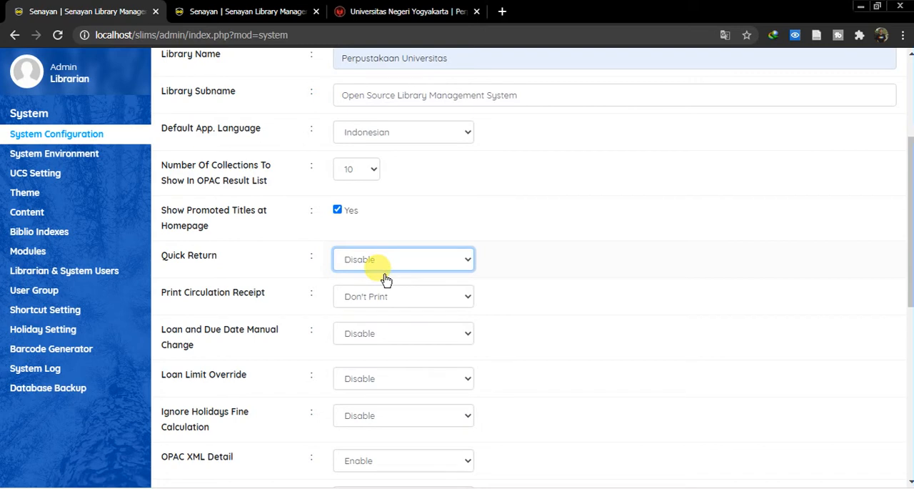
- Examine the available options for Print Circulation Receipt, Loan and Due Date Manual Change, and Loan Limit Override
click(378, 296)
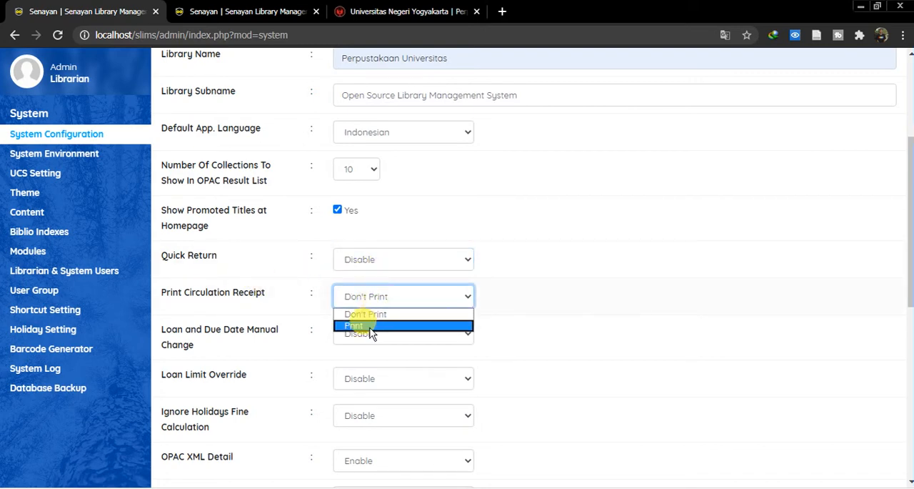
click(384, 316)
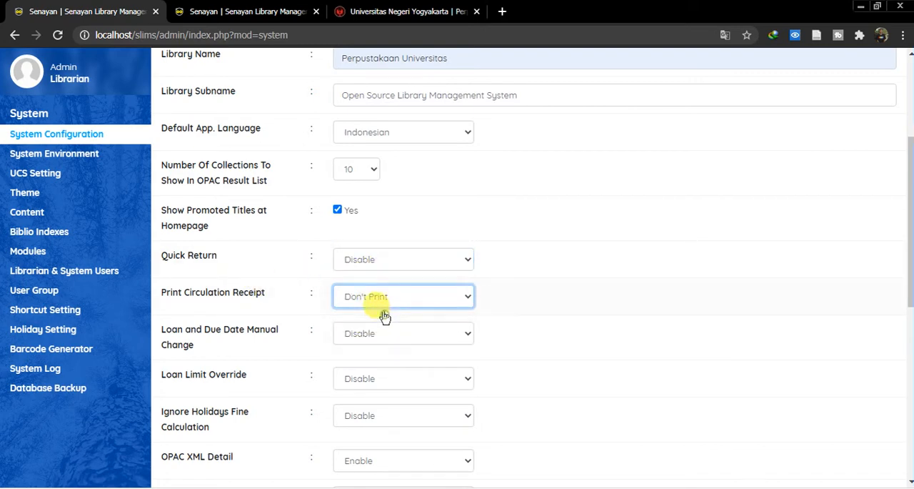
scroll(203, 334, down, 1)
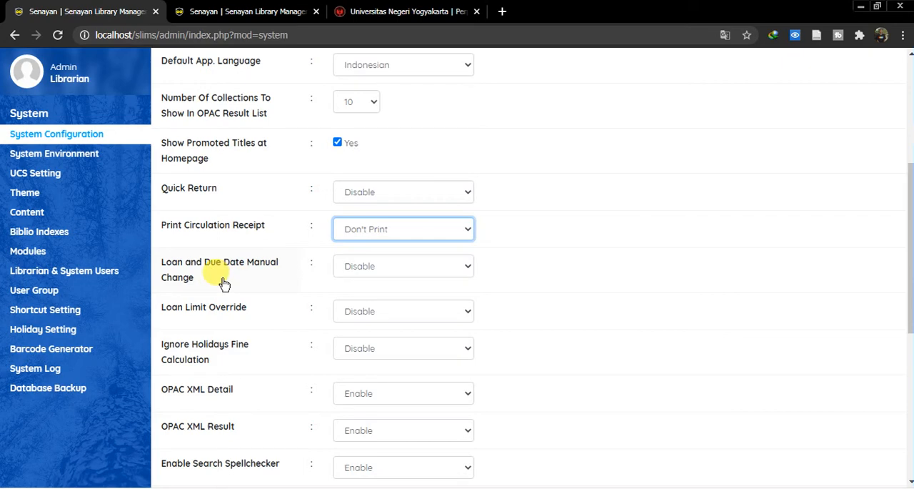
click(431, 264)
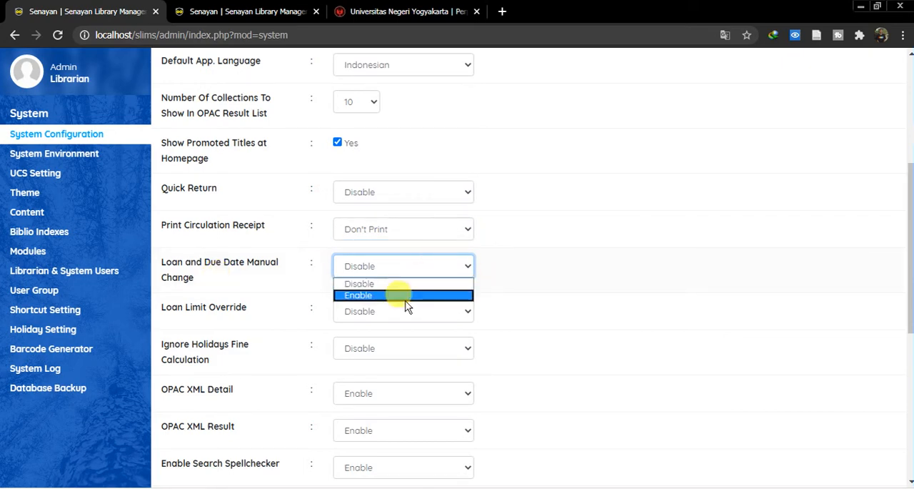
click(542, 263)
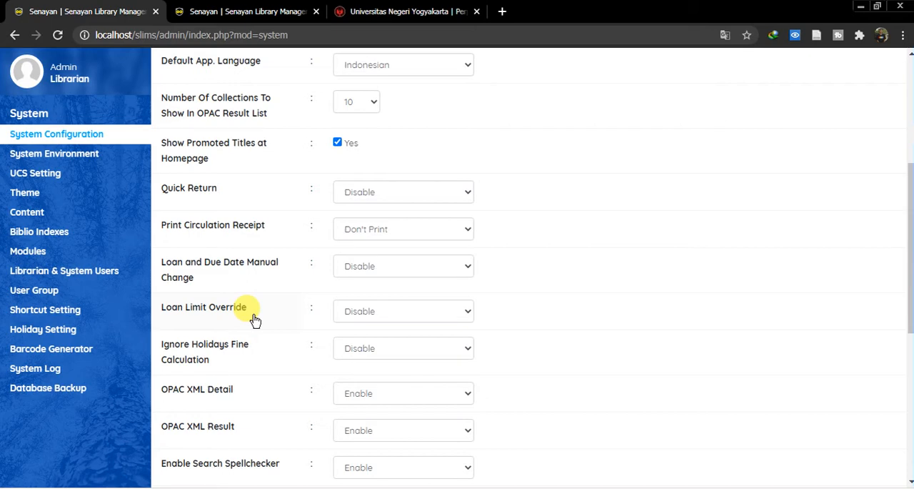
click(433, 310)
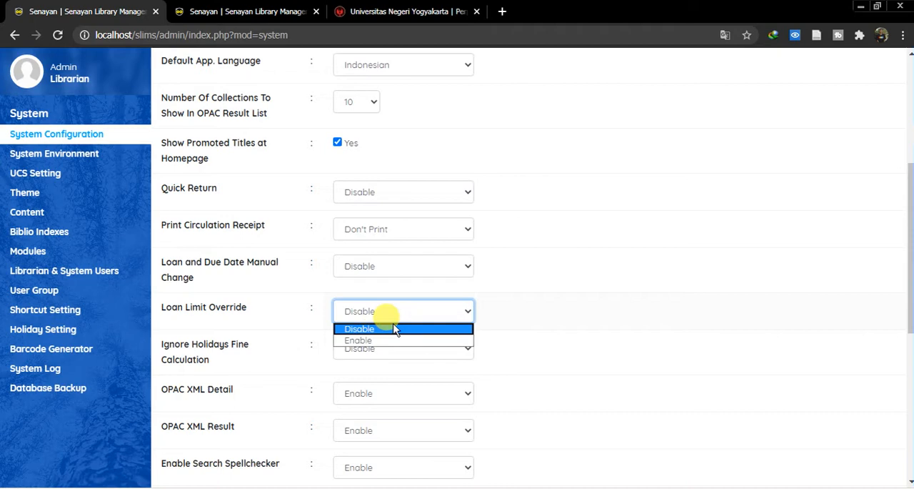
click(395, 329)
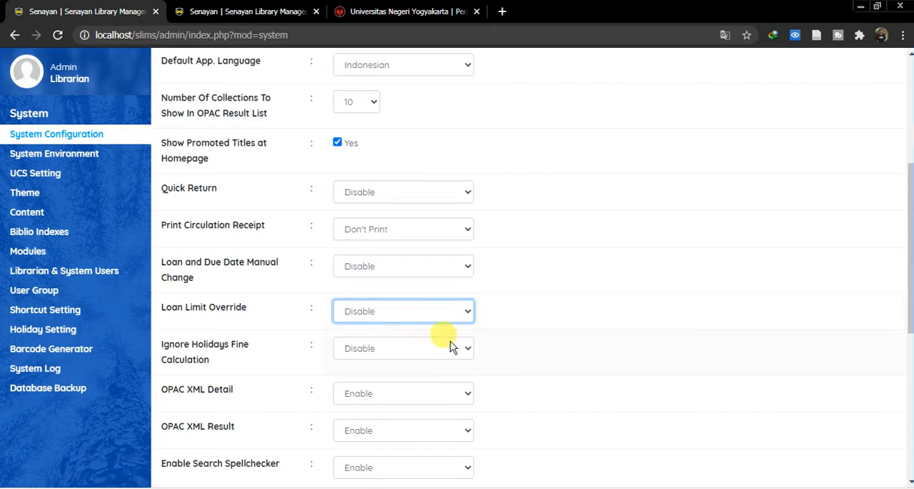
- Set Ignore Holidays Fine Calculation to Enable
scroll(436, 339, down, 1)
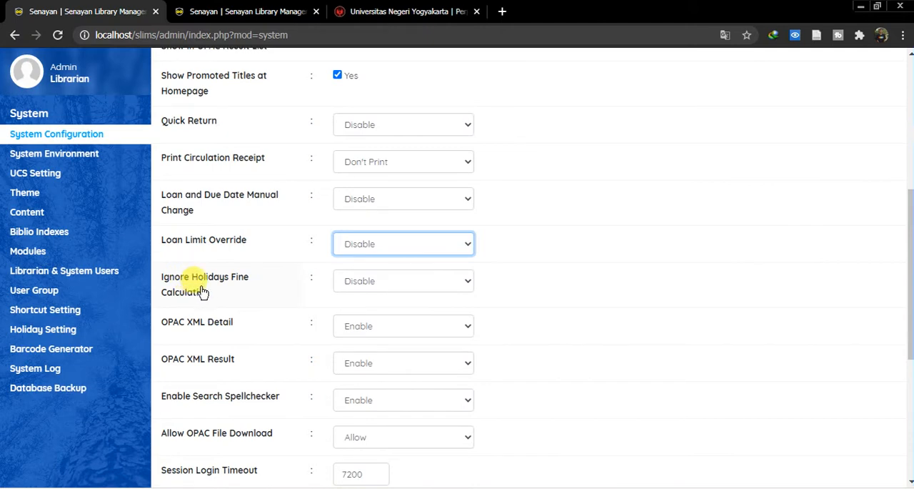
click(410, 279)
click(383, 311)
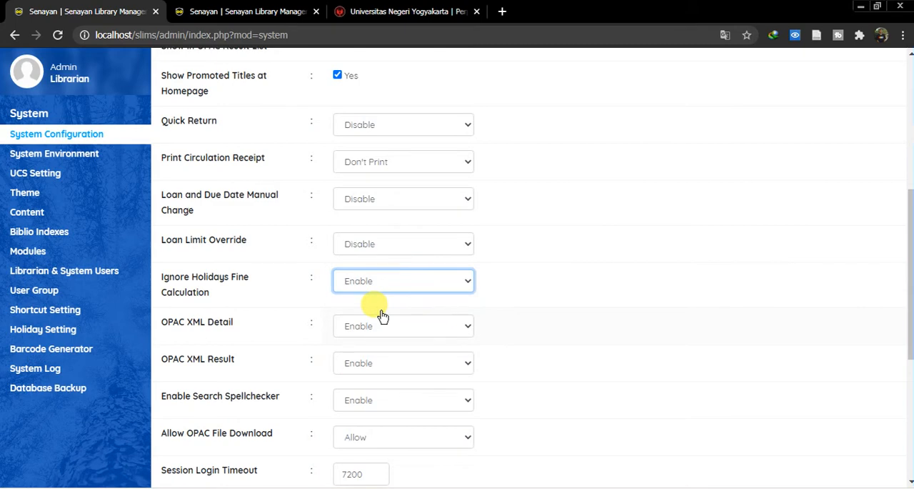
click(379, 286)
click(374, 300)
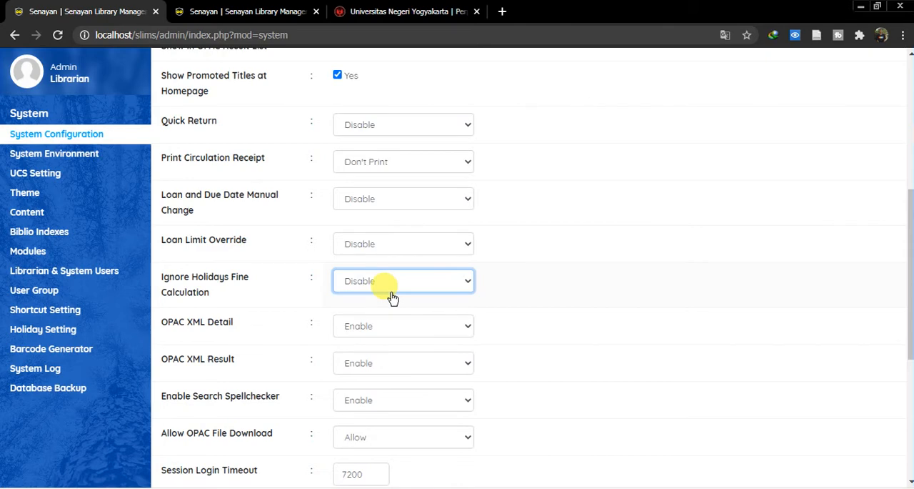
click(400, 283)
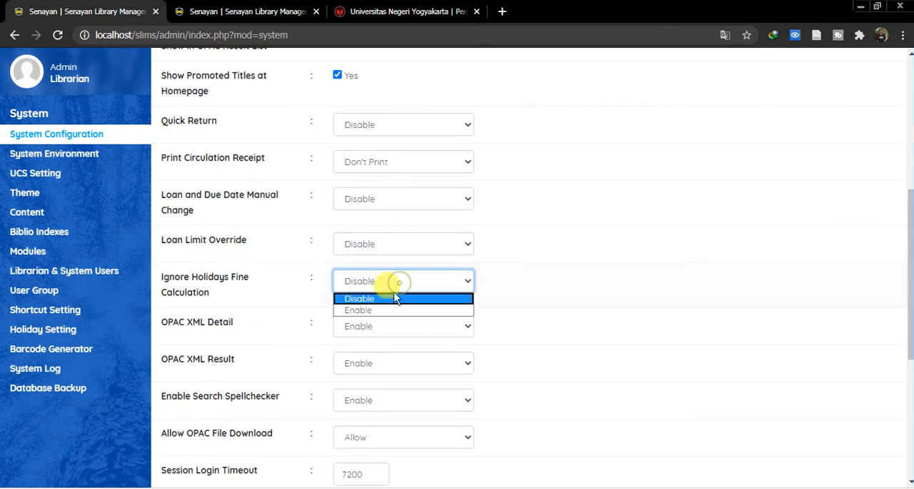
click(381, 310)
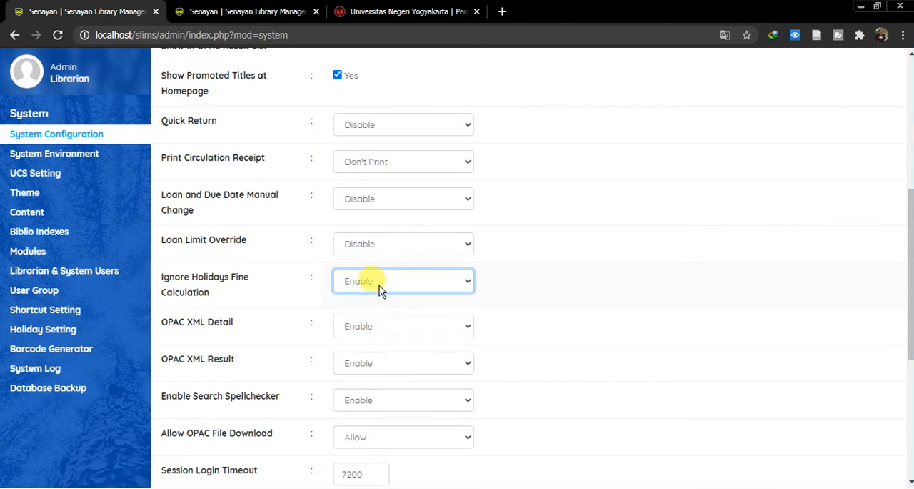
- Review the OPAC XML and search spellchecker settings and examine the options for Allow OPAC File Download
scroll(424, 316, down, 1)
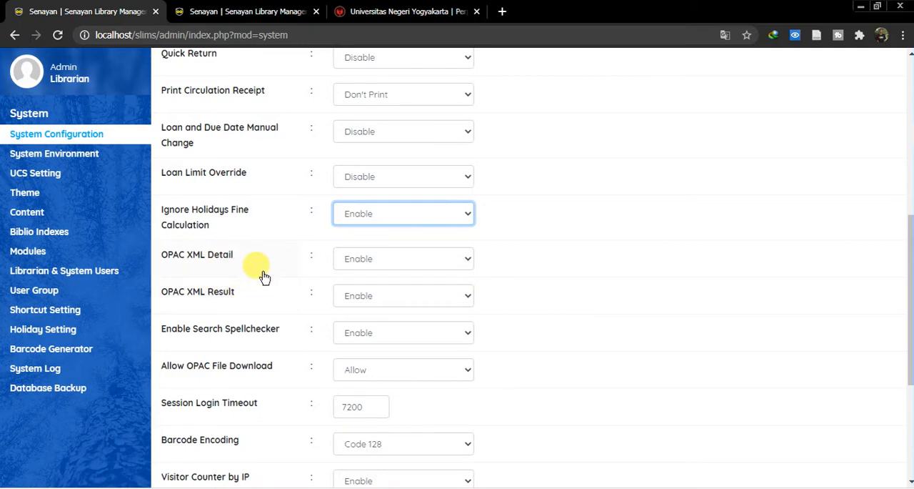
scroll(229, 289, down, 1)
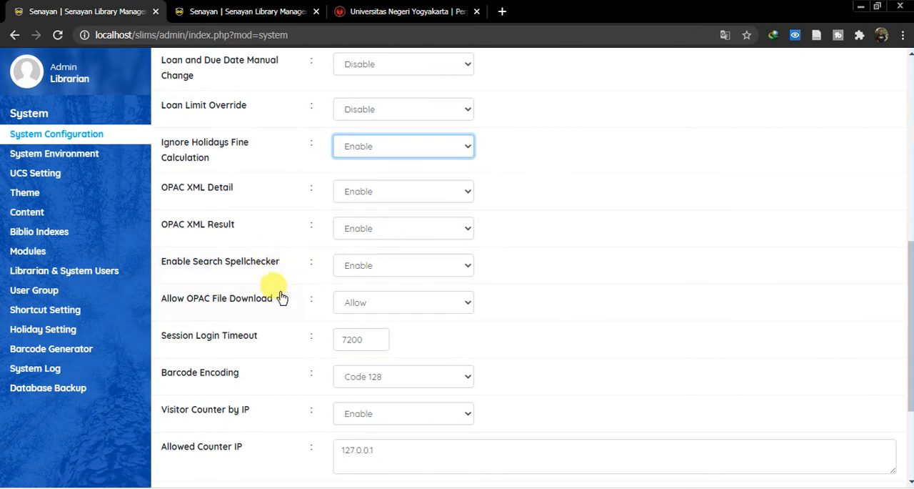
scroll(190, 315, down, 1)
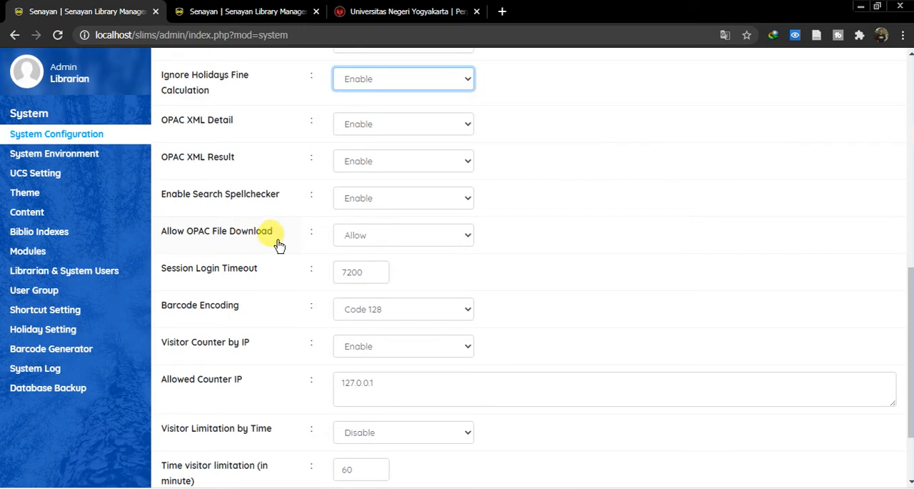
click(377, 236)
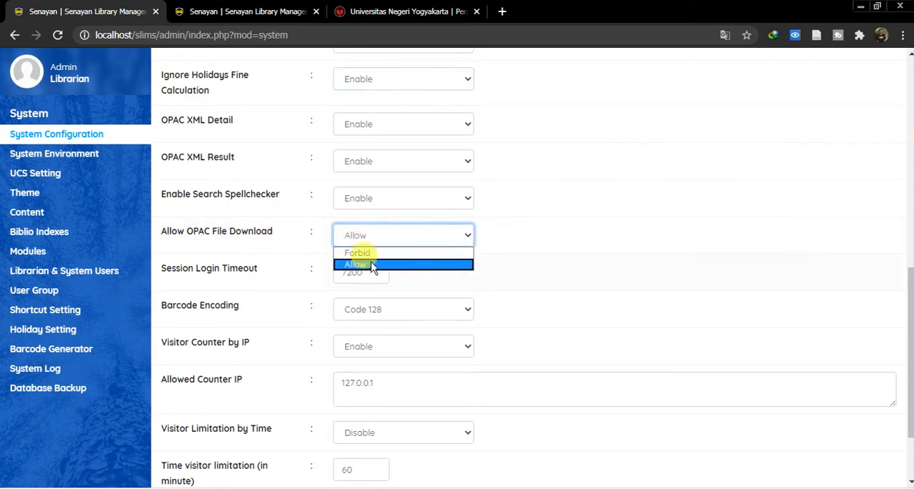
click(543, 257)
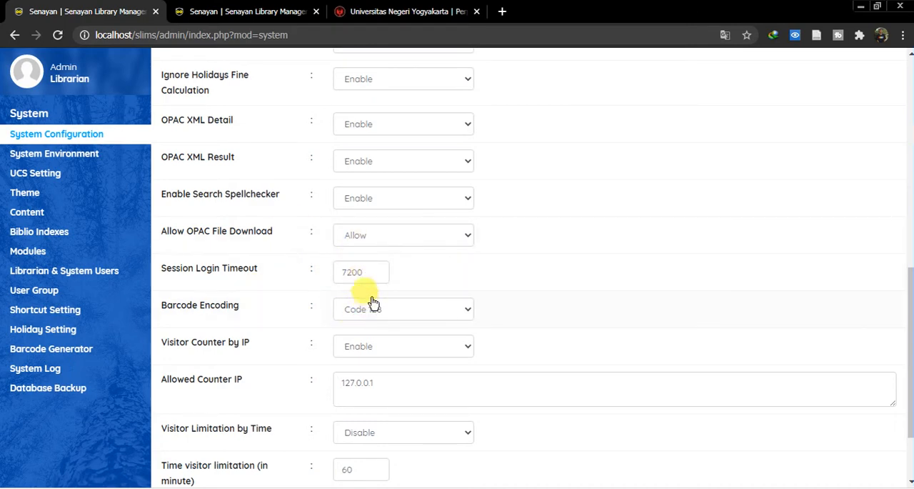
- Examine the available Barcode Encoding options
scroll(272, 294, down, 2)
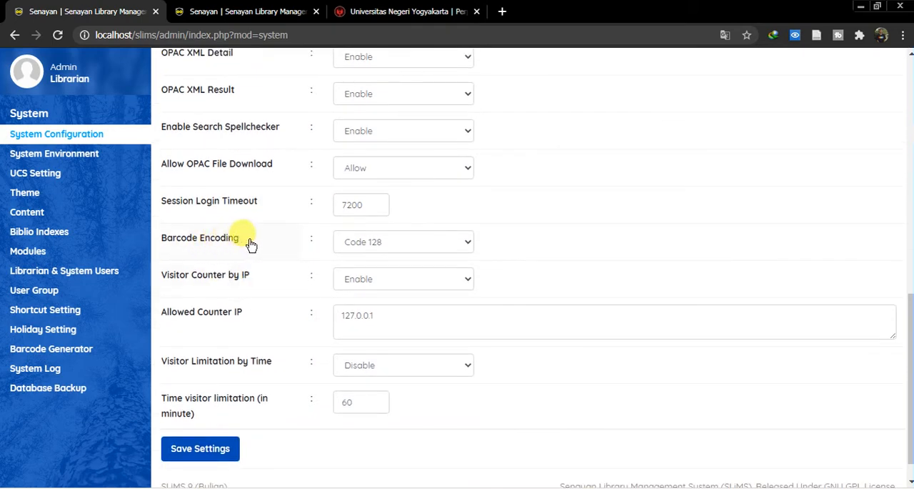
click(422, 237)
click(418, 243)
click(418, 243)
click(418, 243)
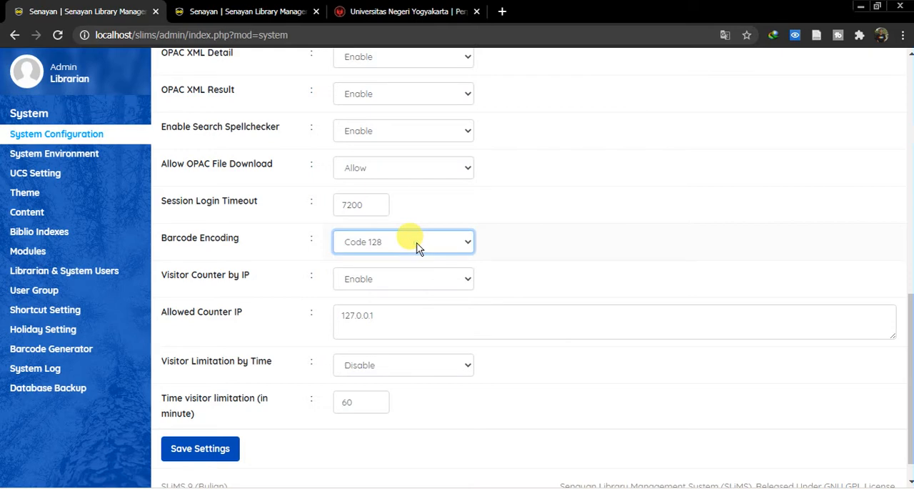
- Examine the Visitor Counter by IP options and the address entered for Allowed Counter IP
click(402, 278)
click(401, 279)
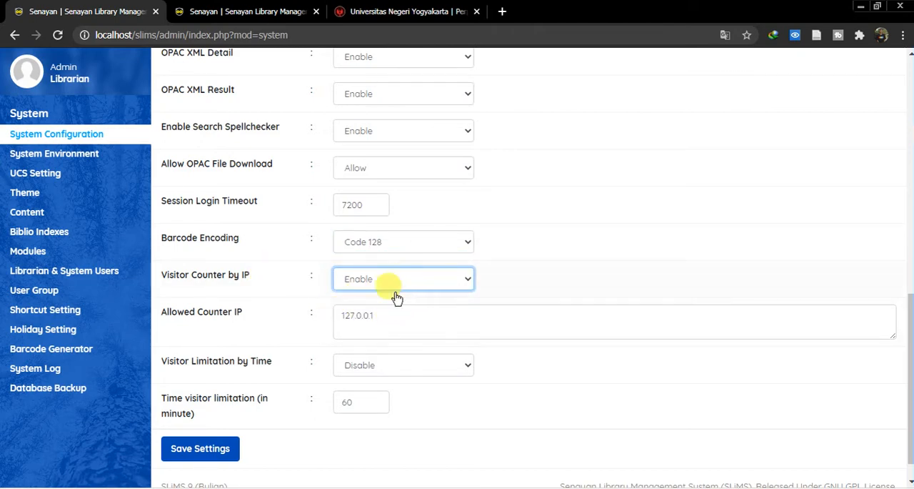
drag(383, 315, 331, 321)
click(380, 315)
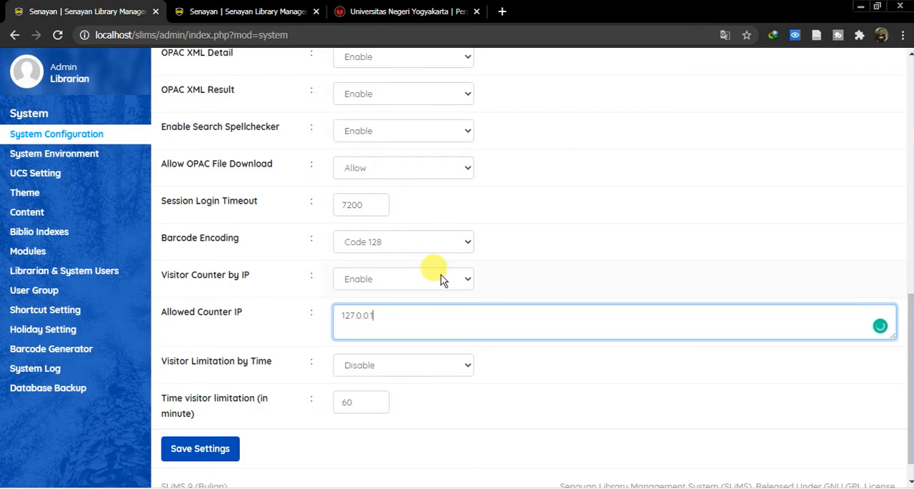
- Set Visitor Counter by IP to Disable, switch it back to Enable, and highlight the Allowed Counter IP address
click(421, 279)
click(398, 297)
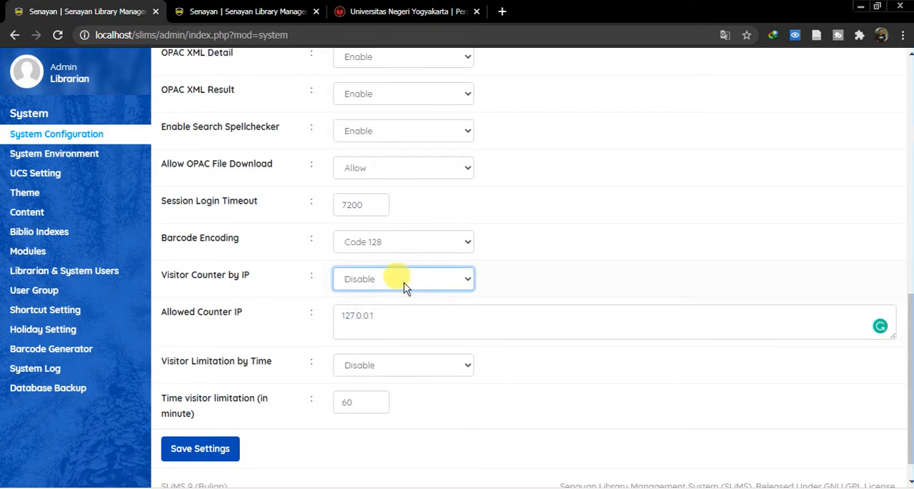
click(404, 285)
click(384, 308)
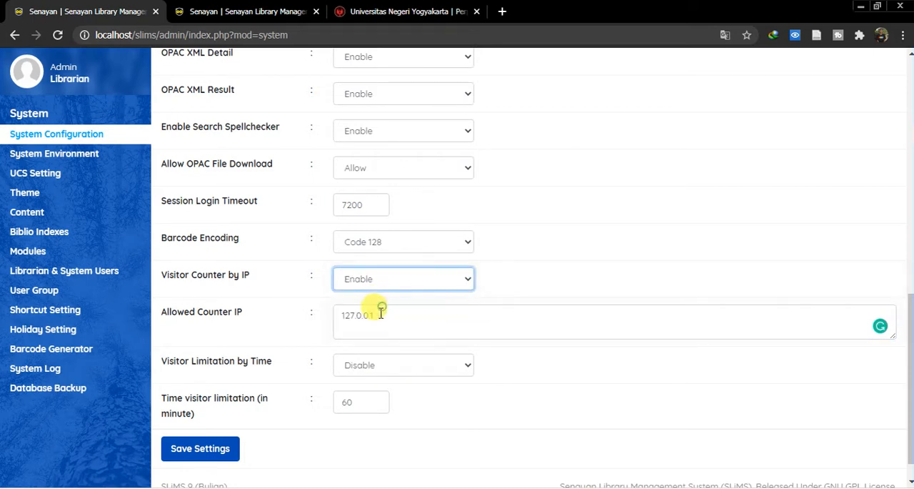
drag(379, 315, 313, 324)
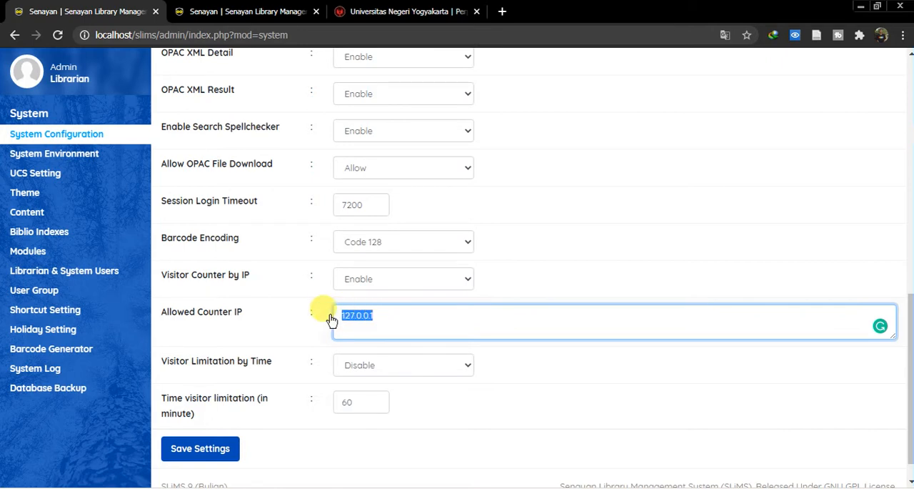
drag(386, 313, 328, 314)
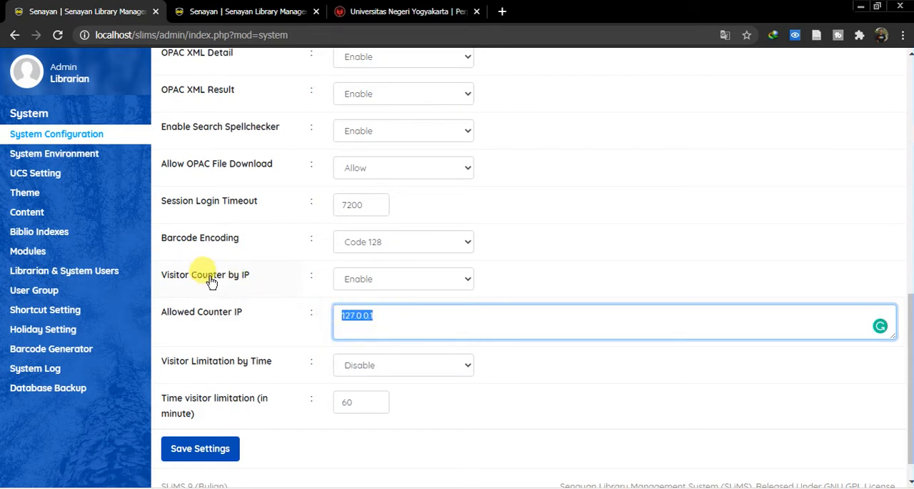
- Set Visitor Limitation by Time to Enable
scroll(317, 332, down, 1)
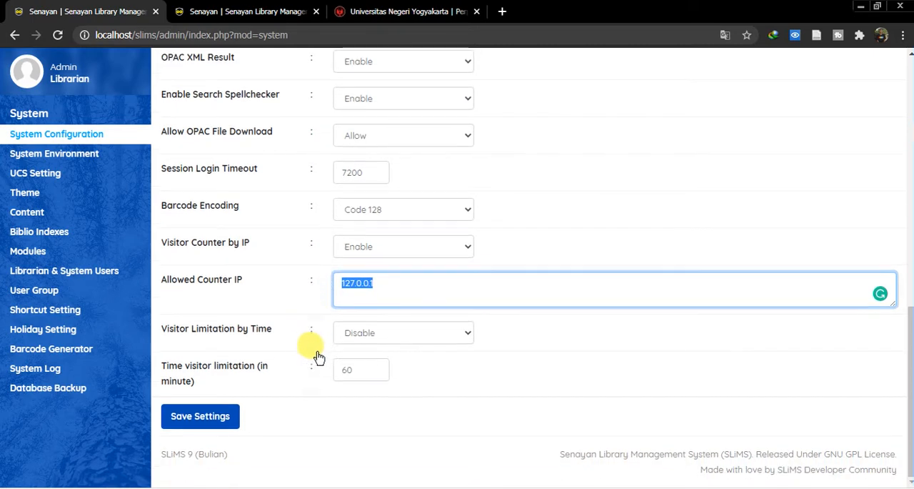
click(444, 335)
click(385, 361)
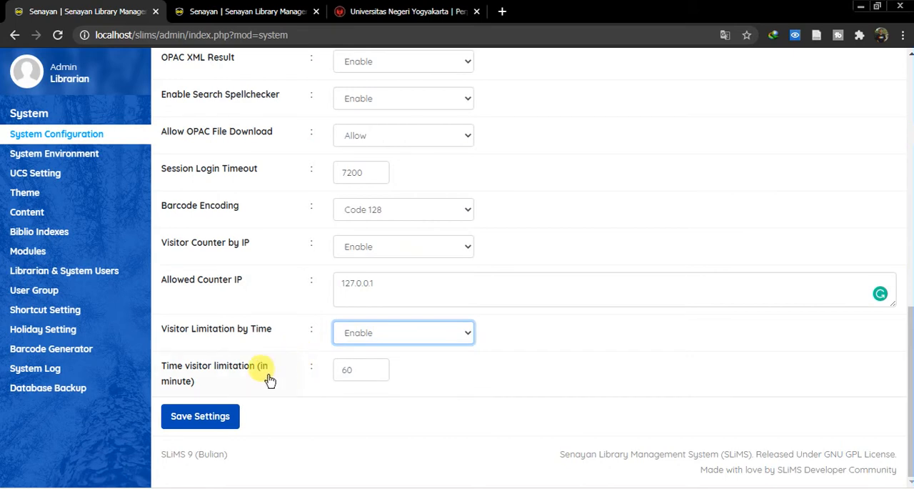
- Review the Time visitor limitation value and save the system configuration settings, accepting the page refresh
drag(351, 365, 328, 370)
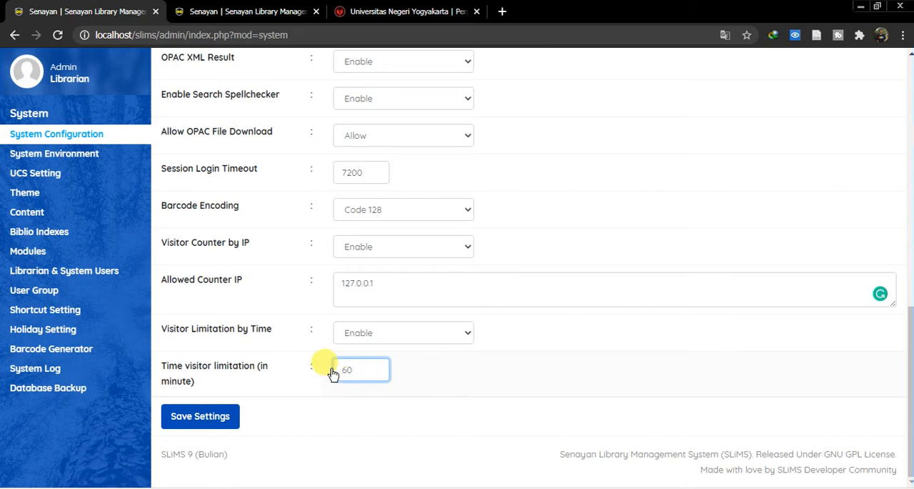
scroll(288, 275, up, 5)
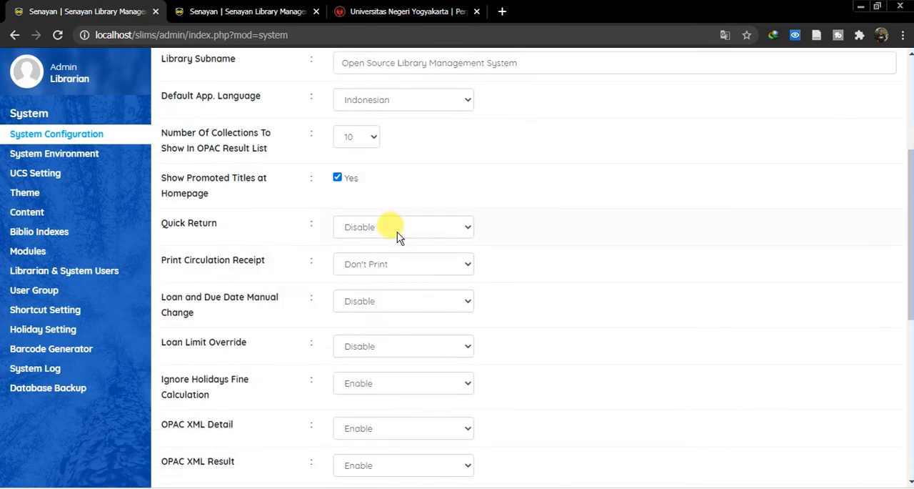
scroll(404, 203, up, 3)
scroll(314, 271, down, 8)
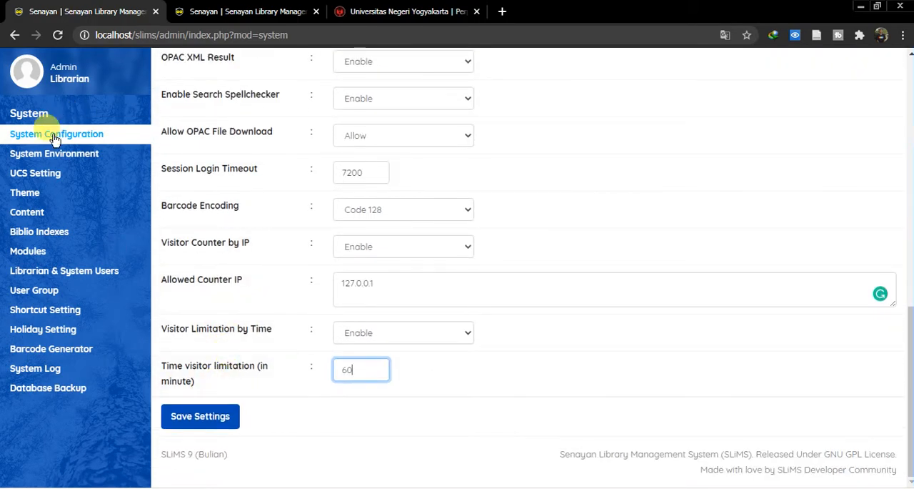
click(224, 418)
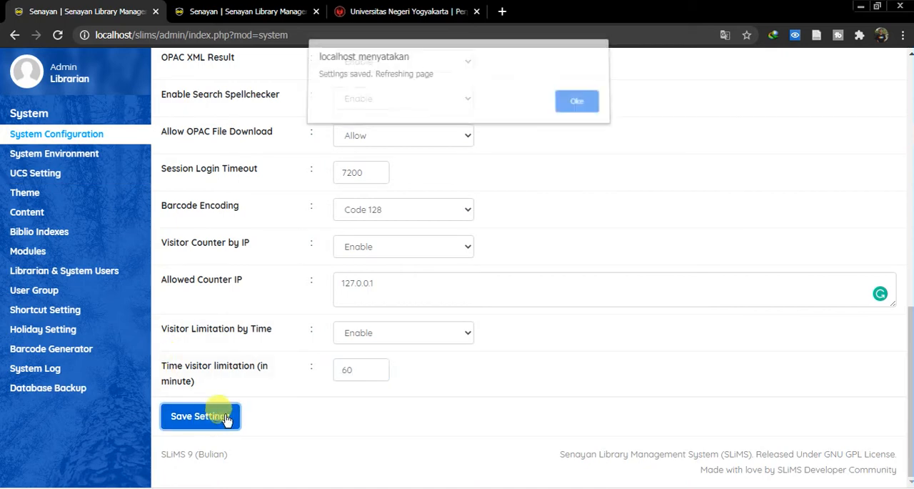
click(570, 103)
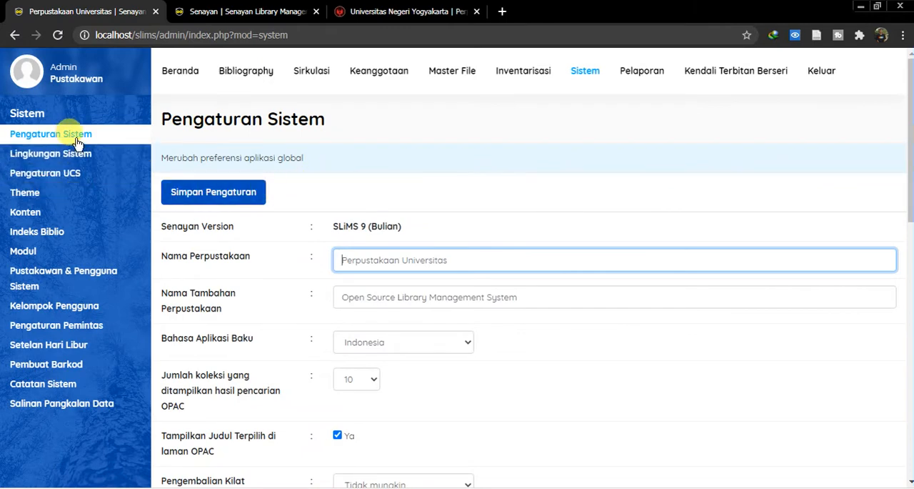
- Examine the system environment information (Lingkungan Sistem), from operating system and web server to PHP and database versions
click(70, 158)
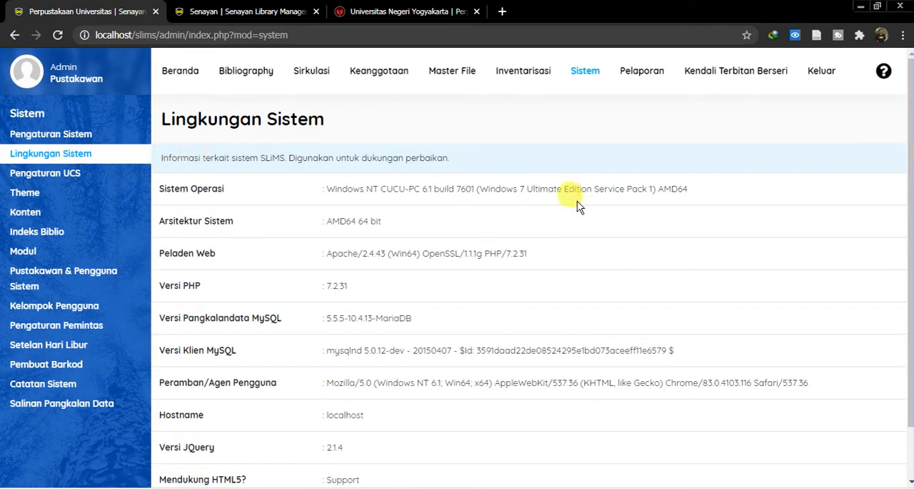
scroll(540, 265, down, 2)
scroll(610, 280, up, 2)
scroll(336, 227, down, 2)
scroll(371, 247, up, 2)
scroll(403, 259, down, 2)
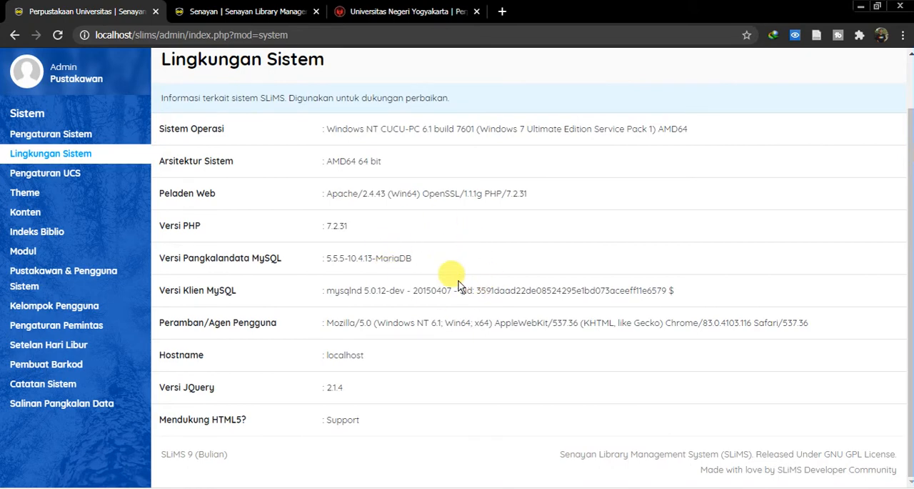
- Examine the UCS settings (Pengaturan UCS) and the available Enable UCS options without changing them
click(71, 180)
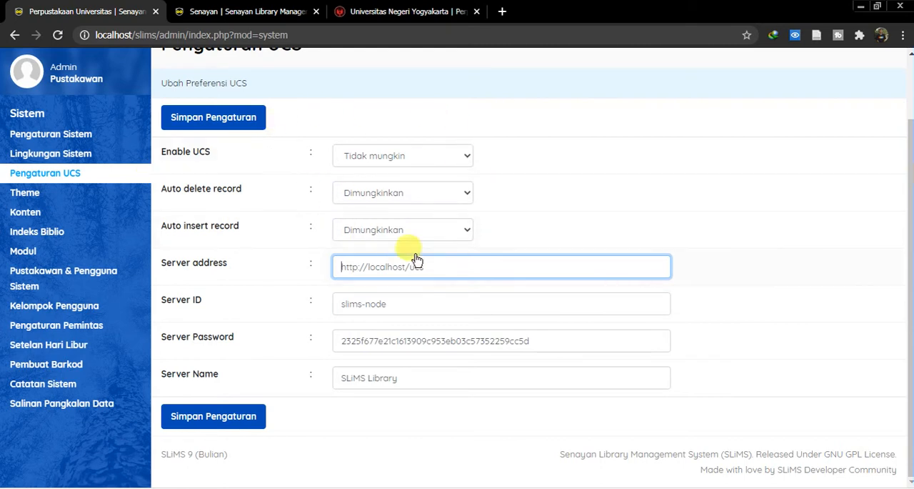
click(434, 153)
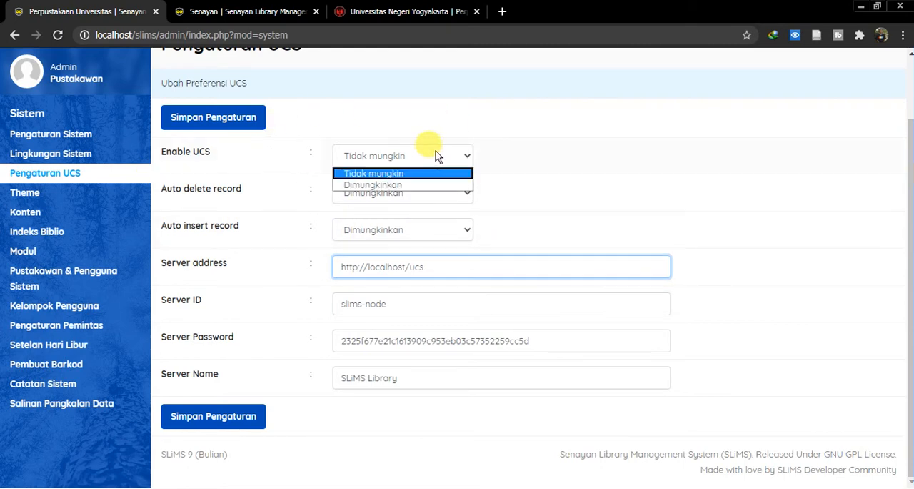
click(532, 114)
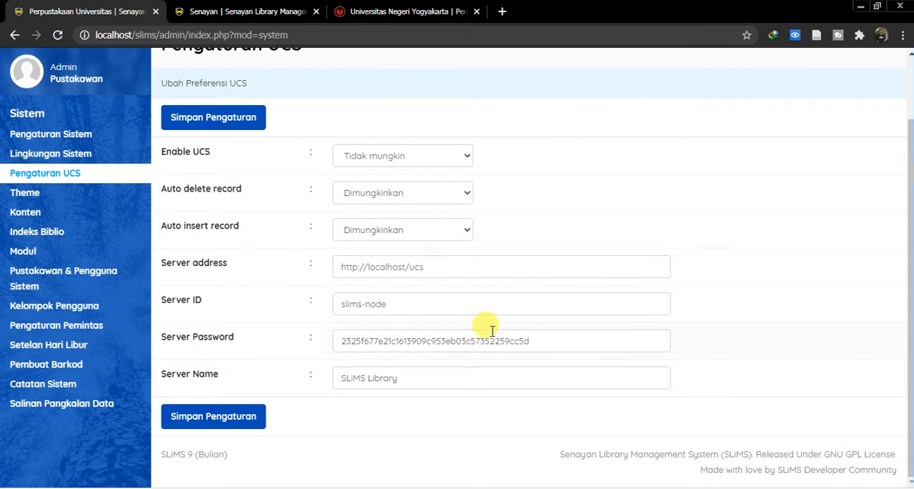
- Examine the available templates in the theme settings and highlight the Templat Publik heading
click(15, 192)
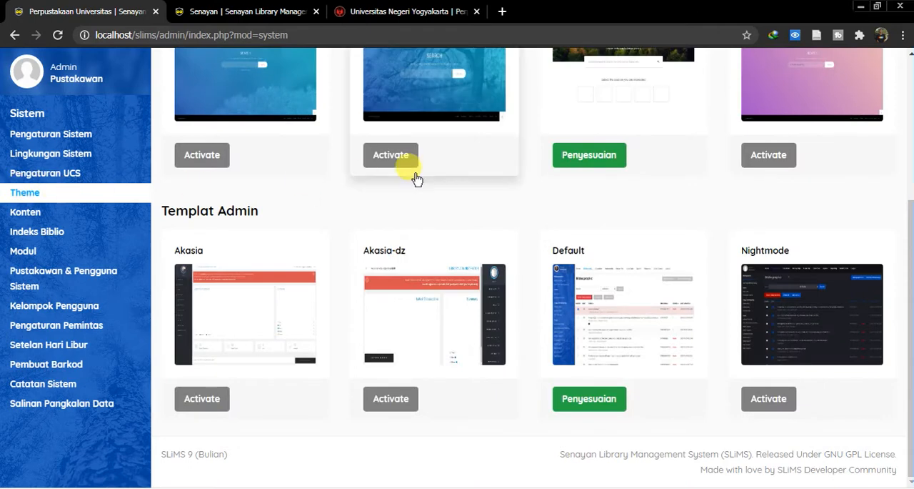
scroll(429, 193, up, 3)
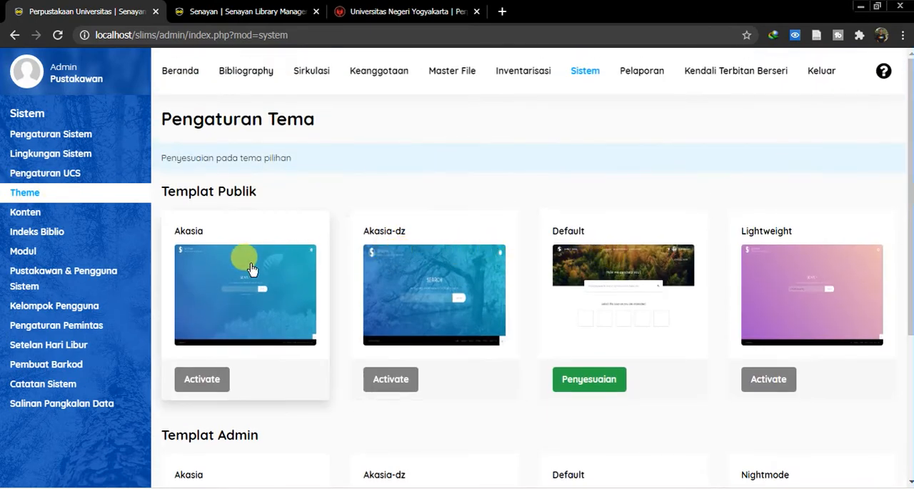
scroll(769, 287, down, 1)
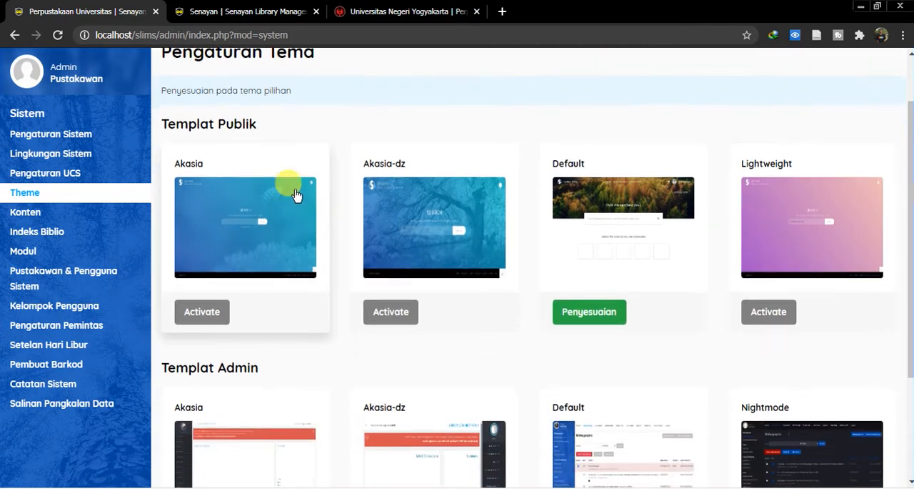
drag(262, 126, 176, 124)
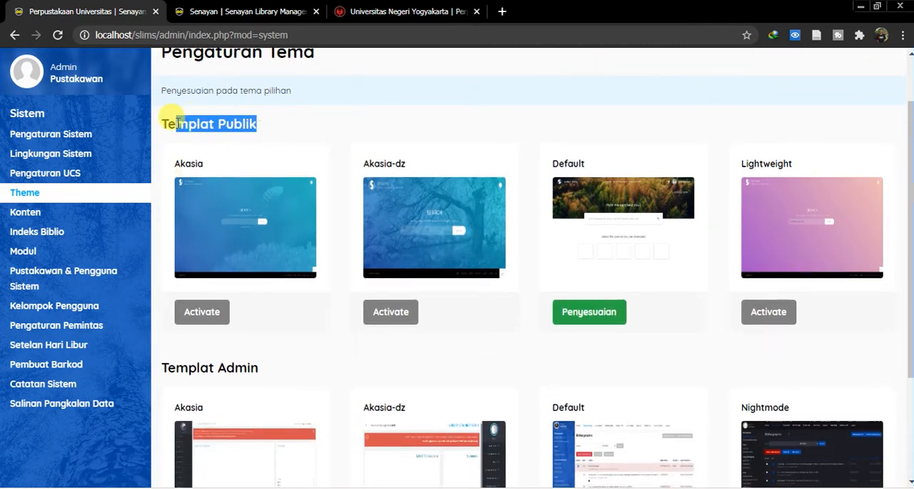
- Look at the public catalogue homepage in the other browser window, and return to the theme settings to view the Templat Admin options
click(89, 486)
click(95, 475)
scroll(259, 218, up, 9)
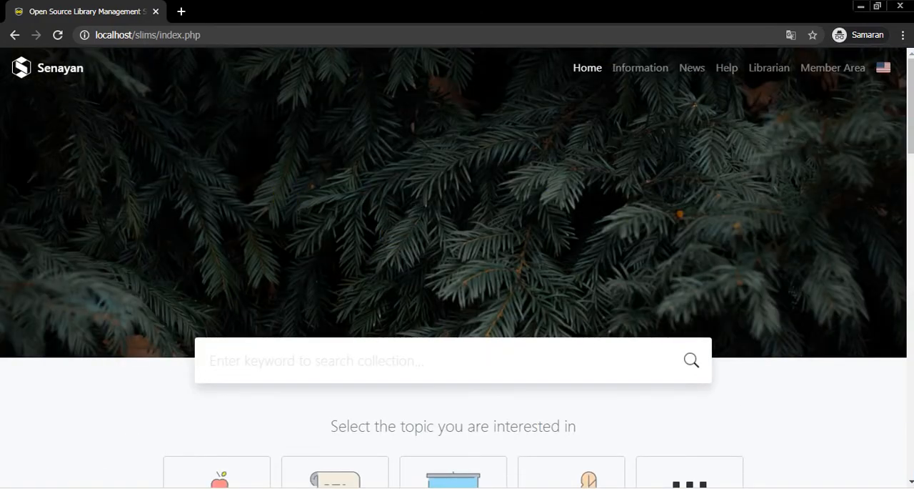
click(86, 458)
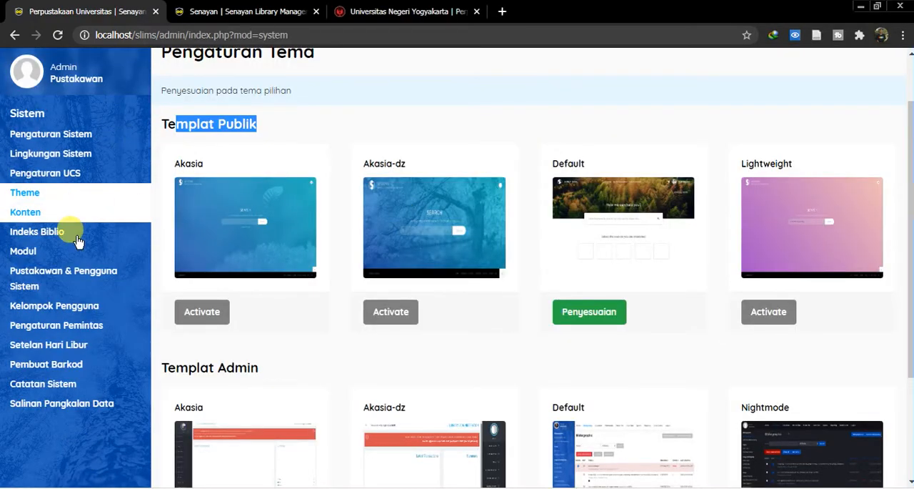
scroll(284, 205, down, 3)
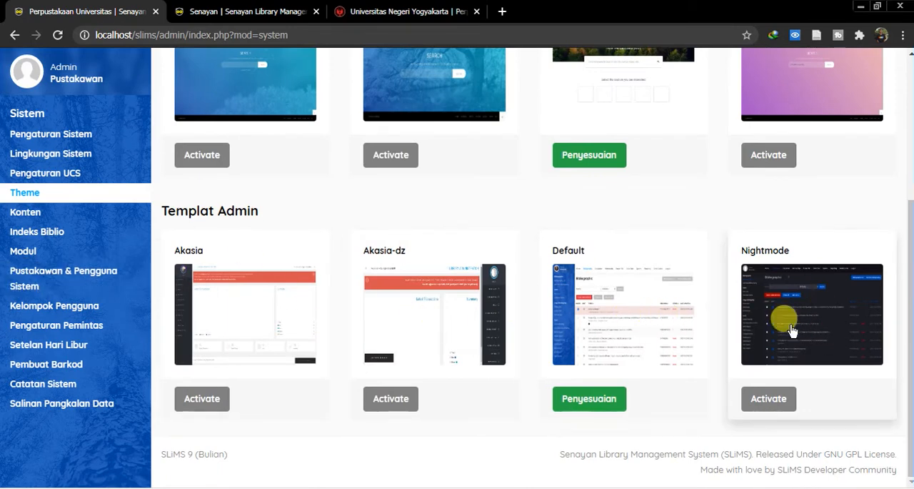
- Review the content list (Konten) and open the Tentang SLiMS entry to view its details
click(33, 212)
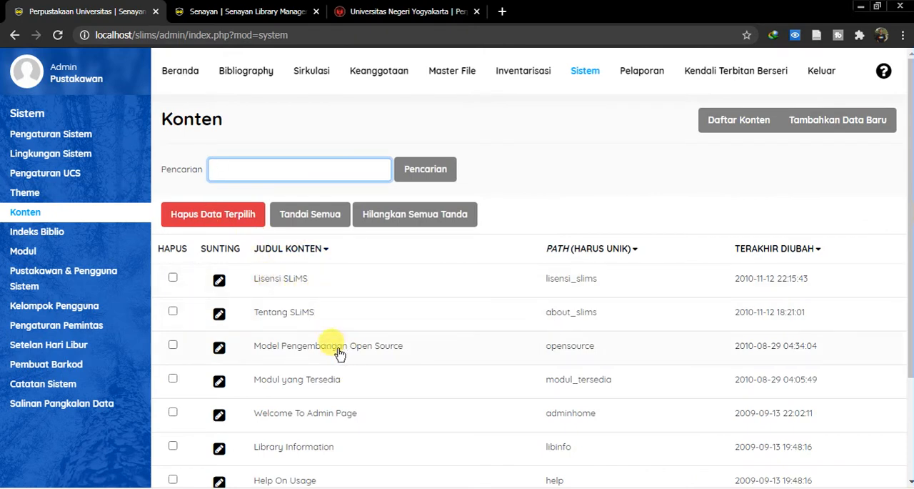
scroll(321, 355, down, 2)
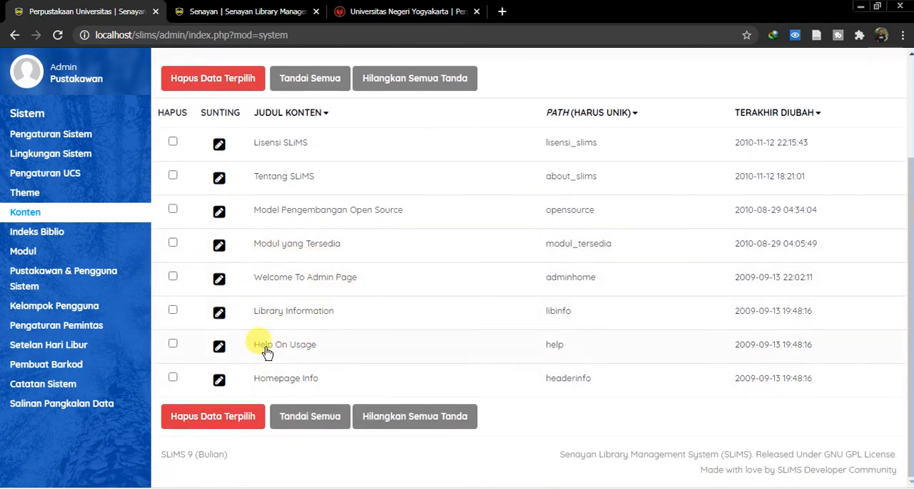
scroll(268, 350, up, 2)
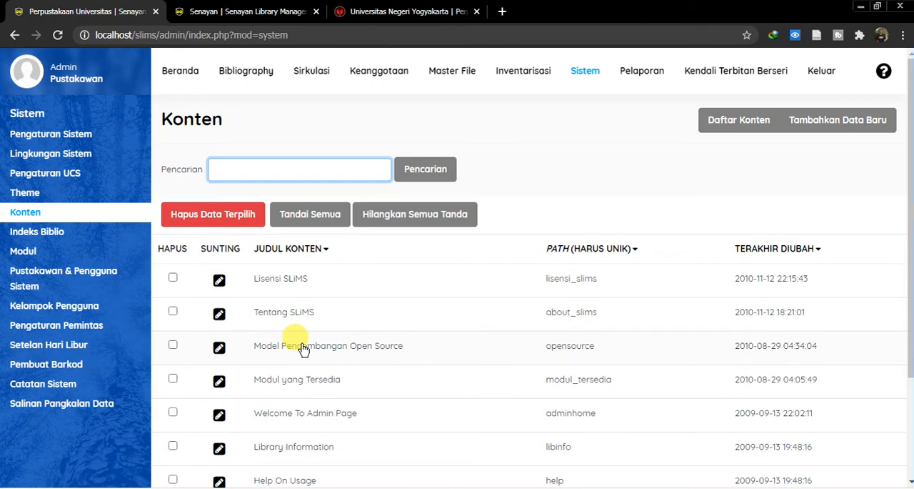
click(217, 314)
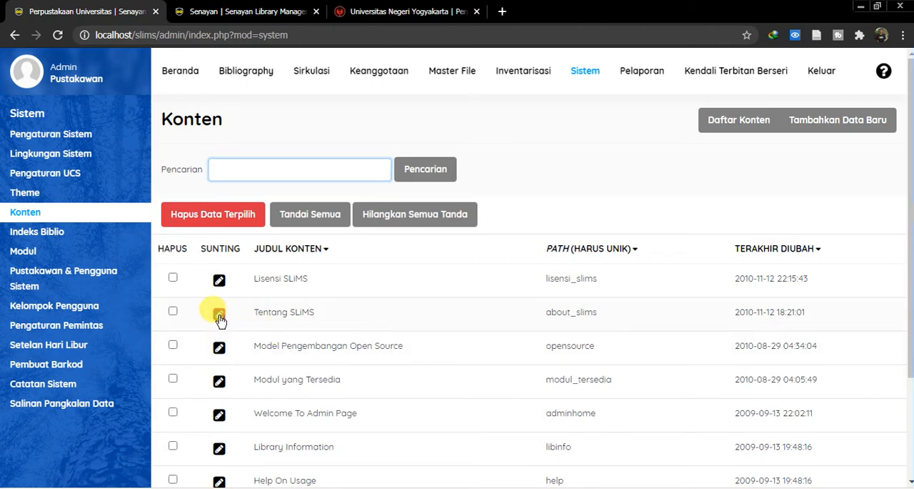
scroll(279, 348, down, 4)
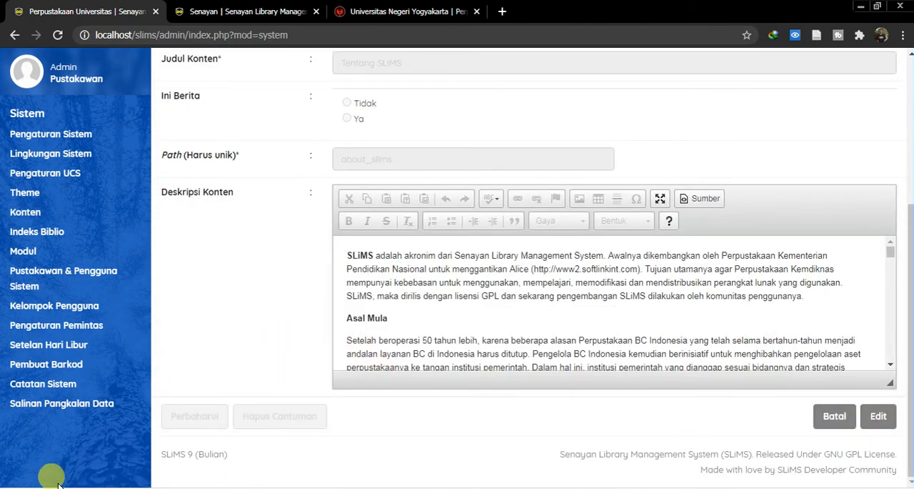
- Switch to the public catalogue window and view its Informasi and Bantuan pages
click(86, 472)
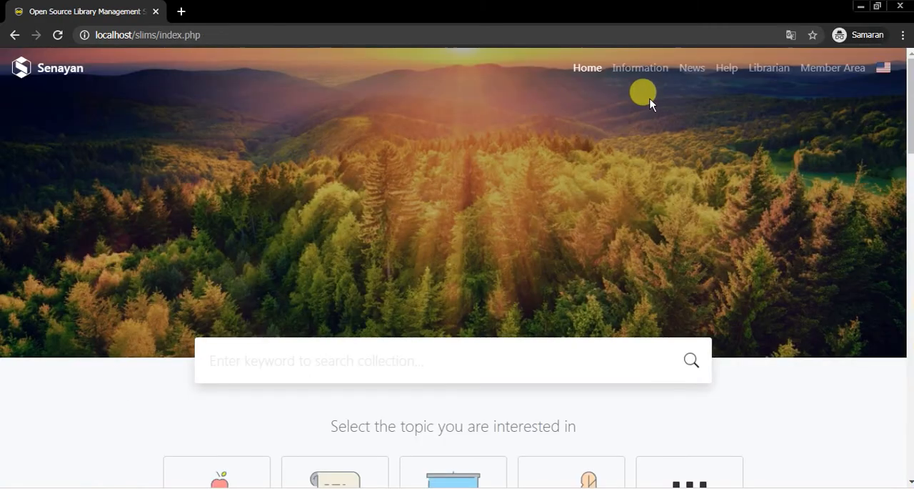
scroll(636, 94, down, 15)
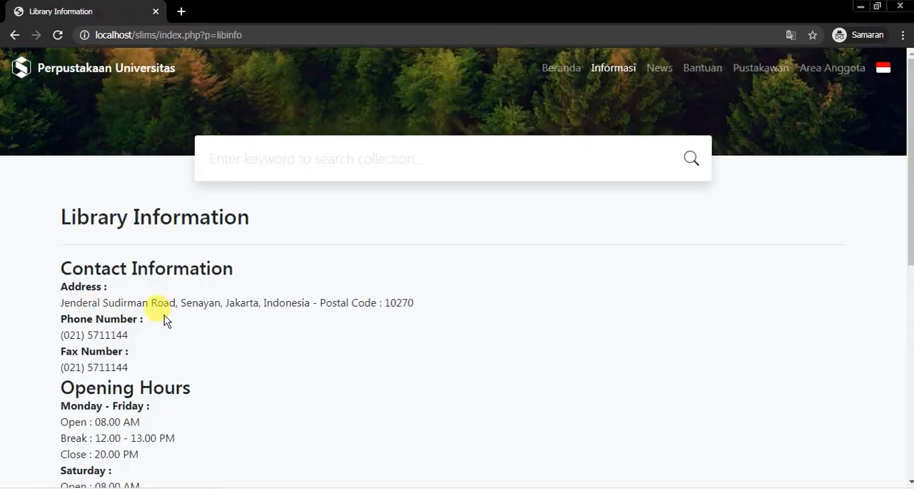
click(13, 34)
scroll(612, 78, up, 15)
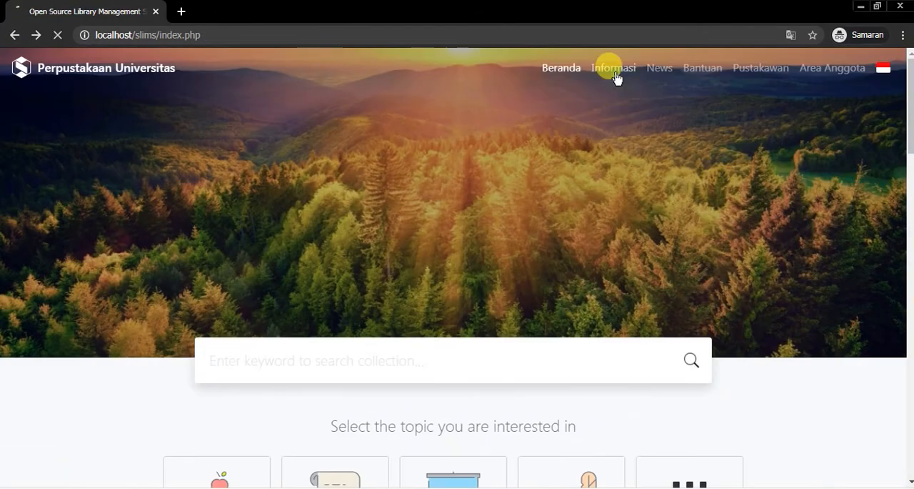
click(616, 77)
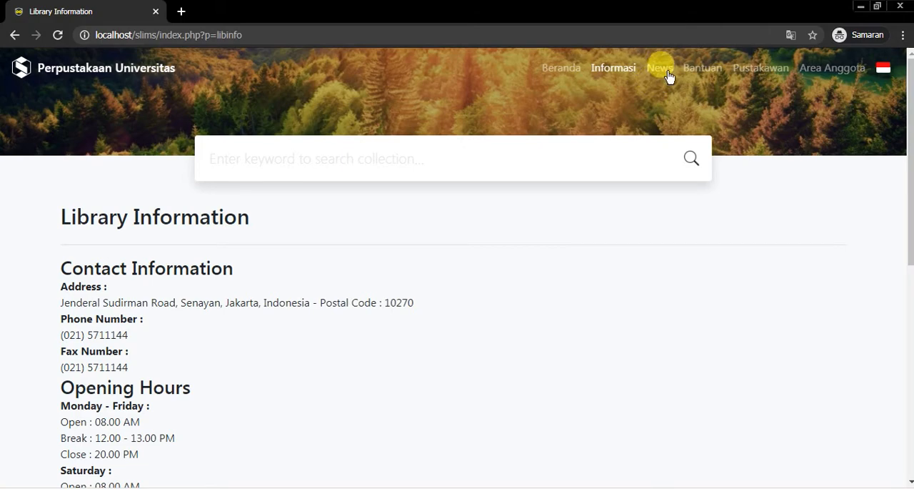
click(702, 70)
scroll(390, 204, down, 3)
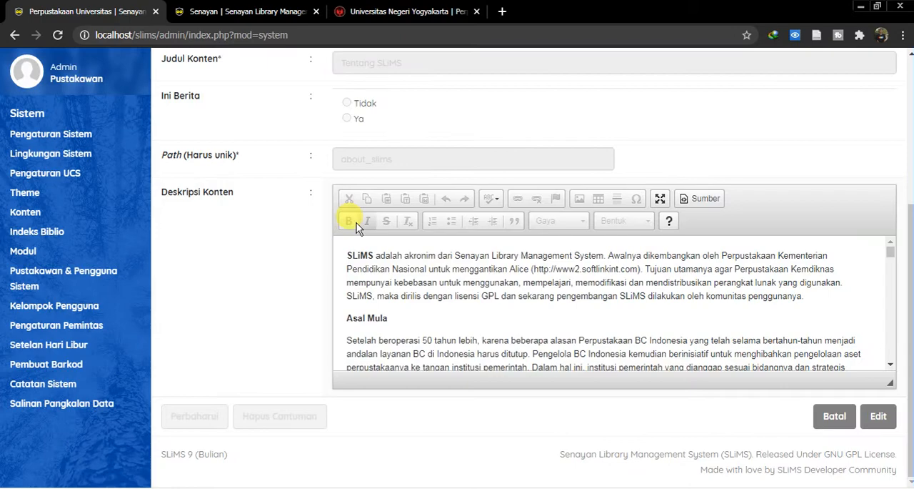
- Read through the Tentang SLiMS description in the admin window and return to the Konten list
scroll(427, 283, down, 3)
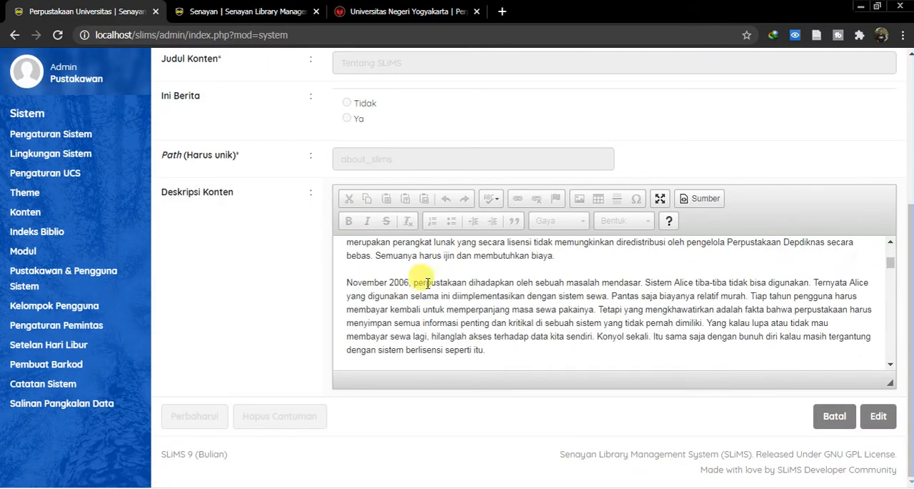
scroll(427, 283, up, 3)
click(16, 35)
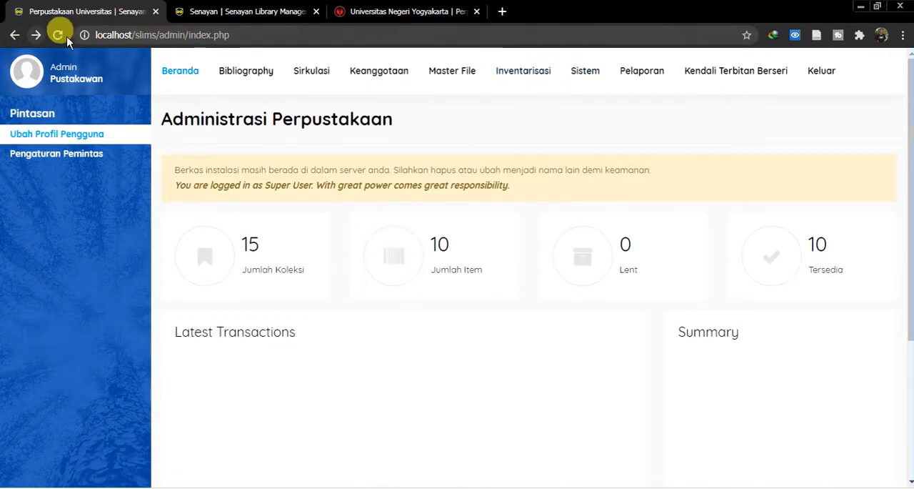
click(36, 35)
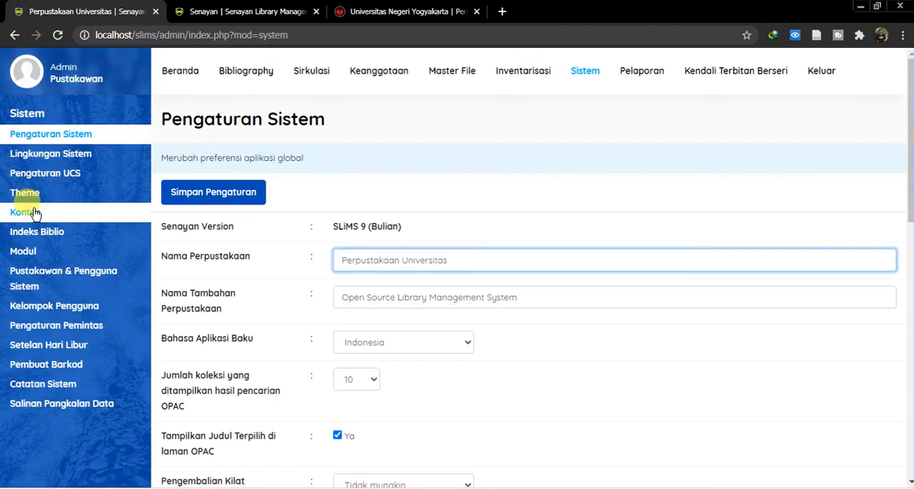
click(27, 212)
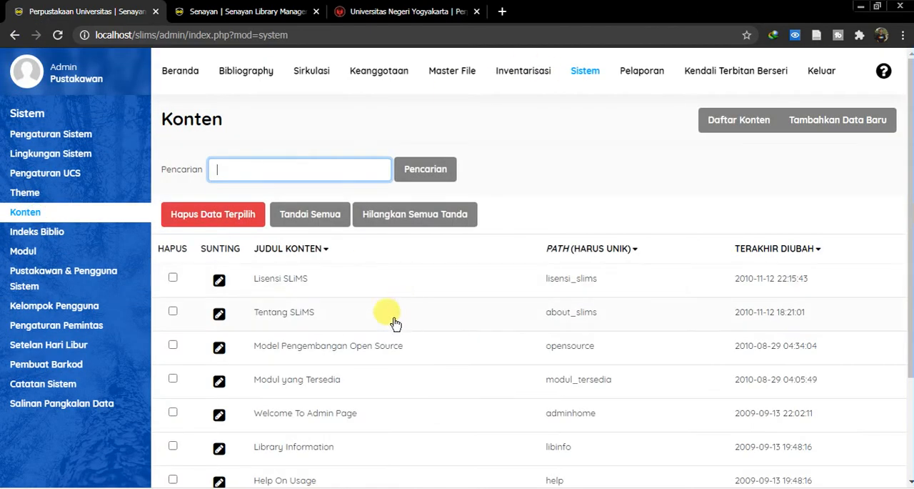
- Open the Welcome To Admin Page content entry and look through its fields and description
click(220, 413)
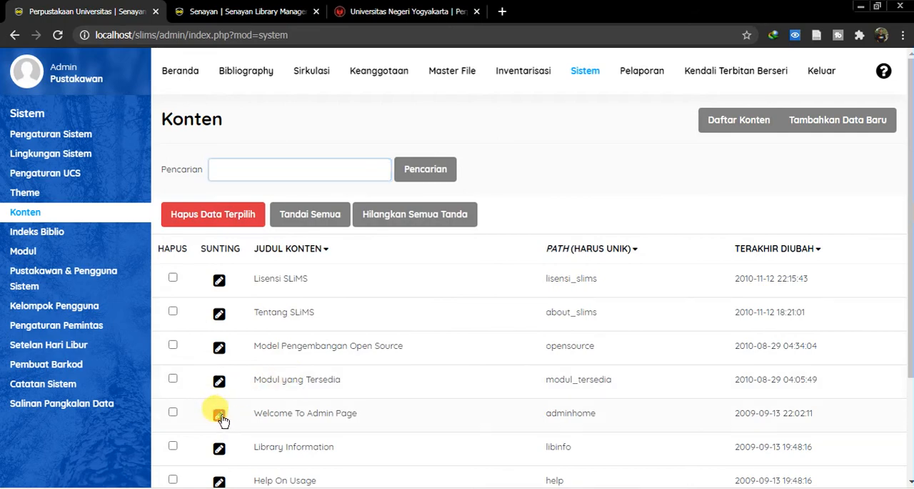
scroll(403, 369, down, 3)
scroll(391, 291, down, 5)
scroll(206, 233, up, 4)
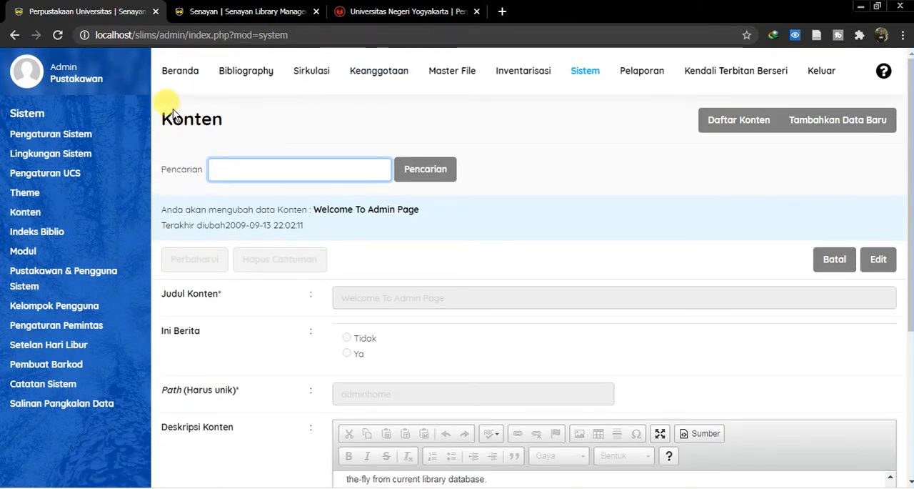
- Empty the bibliographic index in Indeks Biblio
click(57, 241)
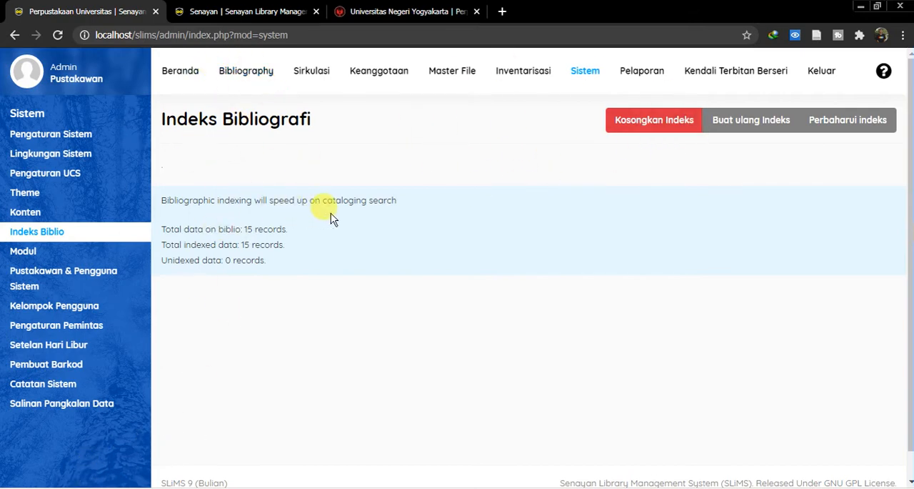
click(665, 122)
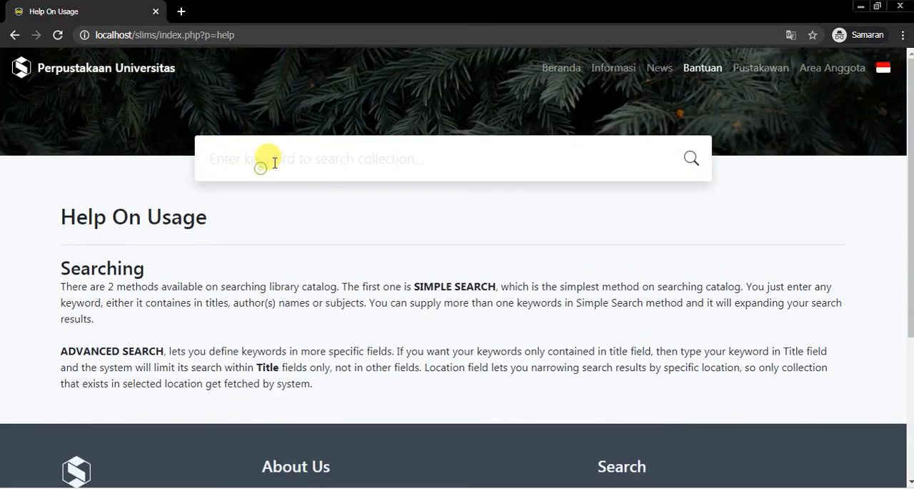
- Switch to the public catalogue window and run a collection search with no keyword
click(294, 161)
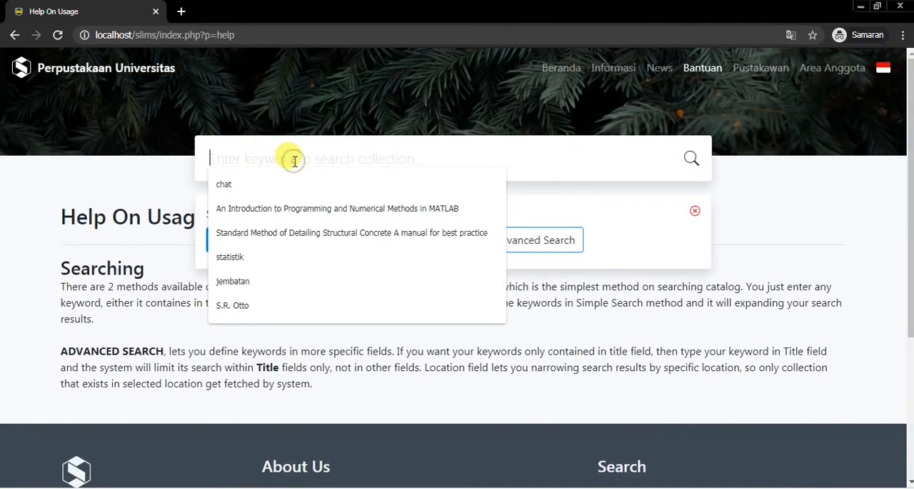
key(Return)
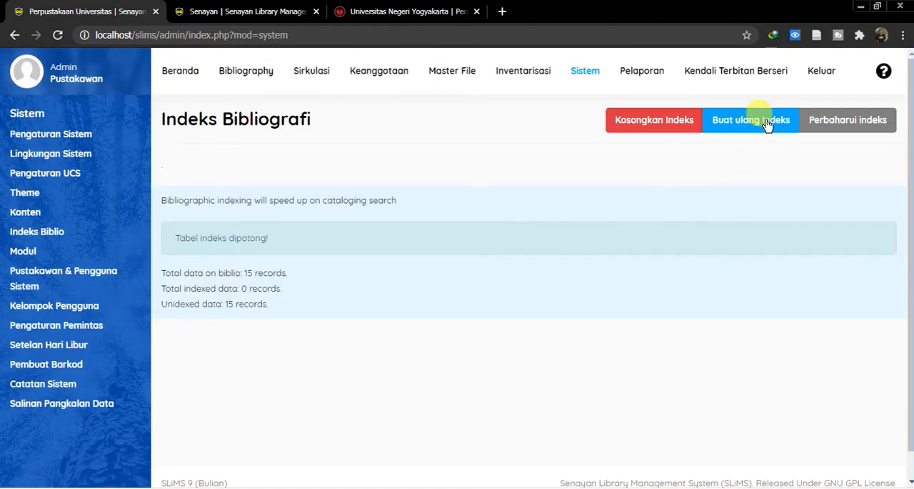
- Rebuild the bibliographic index in the admin window and rerun the blank keyword search in the public catalogue
click(767, 125)
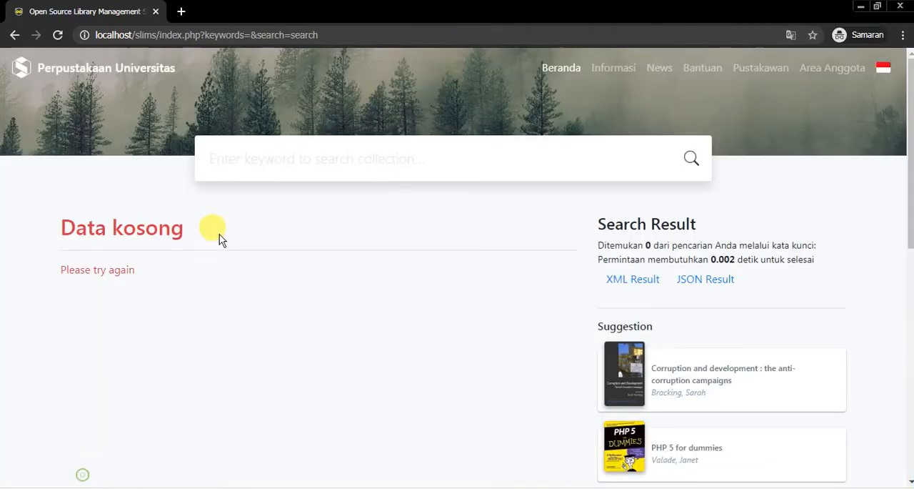
click(268, 159)
key(Return)
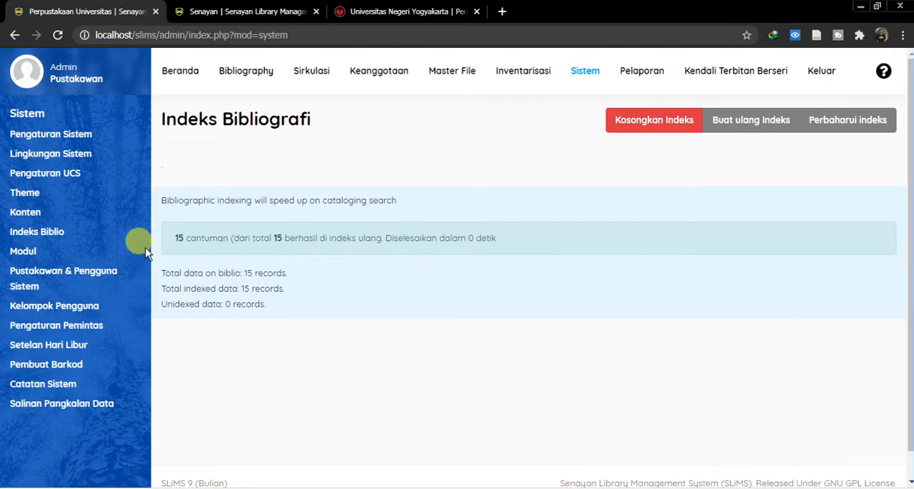
- Open the Modul page in the admin window and look through the list of modules and their descriptions
click(24, 249)
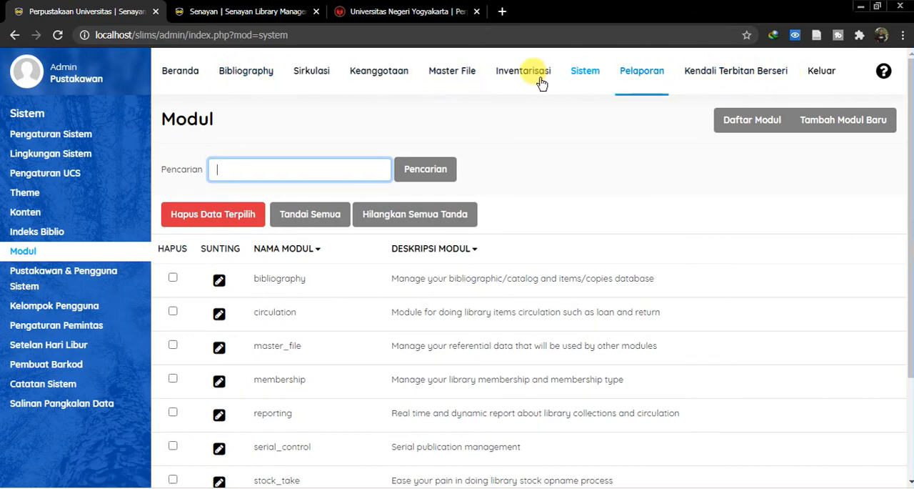
scroll(343, 235, down, 2)
scroll(397, 300, up, 2)
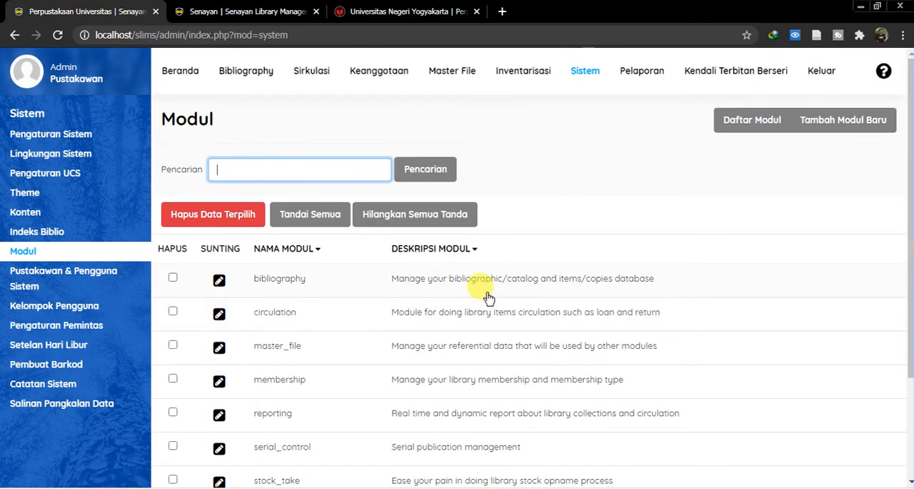
- Start a new group in Kelompok Pengguna, review its module privileges and name the group Pengolahan
click(86, 314)
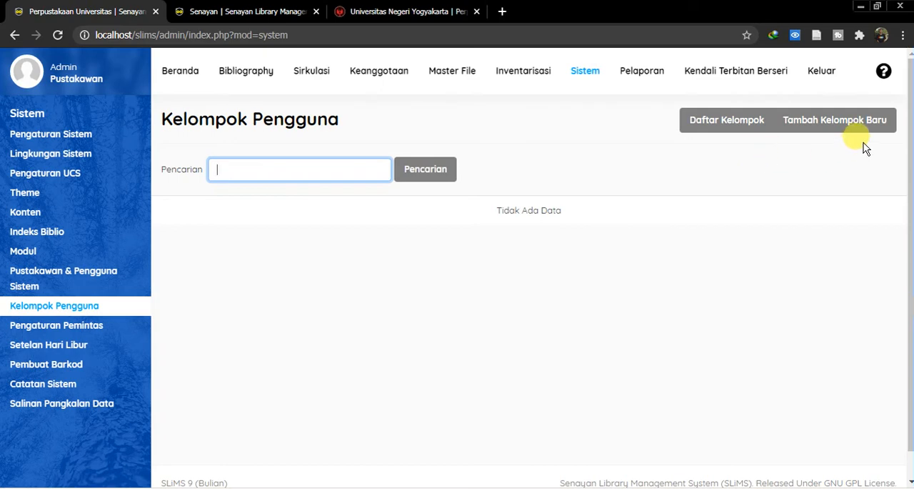
click(833, 128)
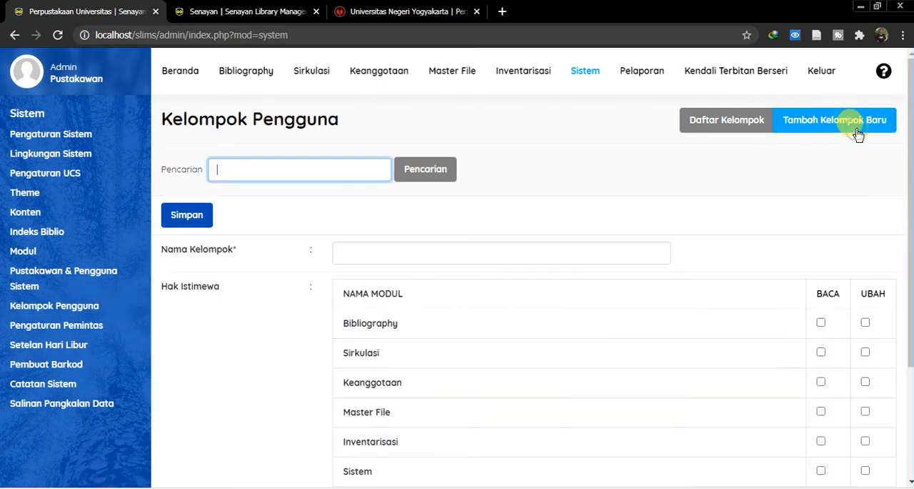
click(426, 248)
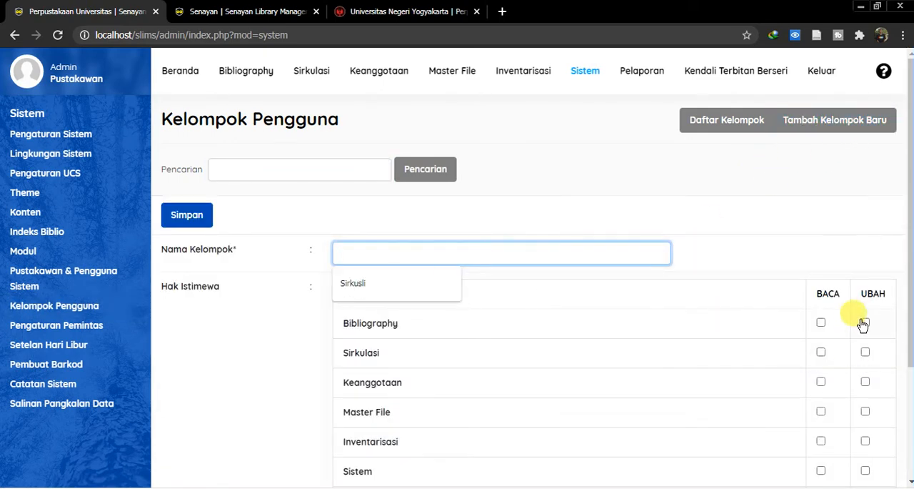
scroll(855, 355, down, 2)
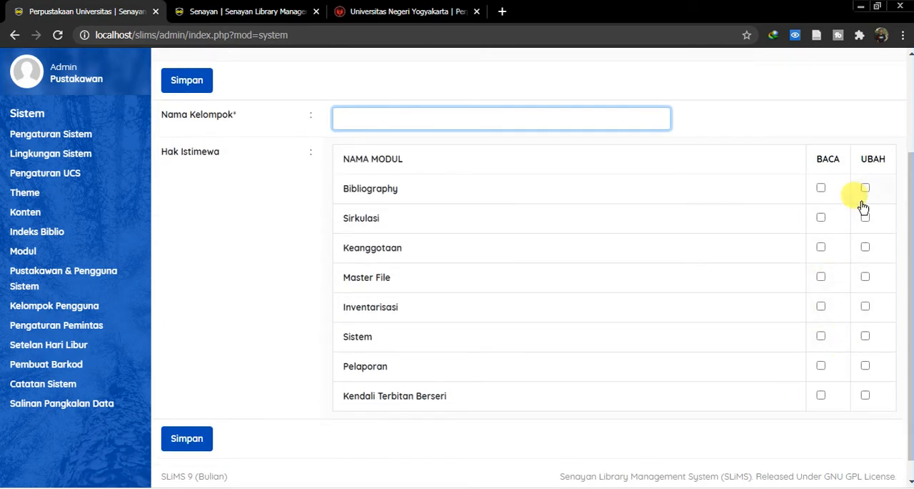
scroll(561, 209, up, 2)
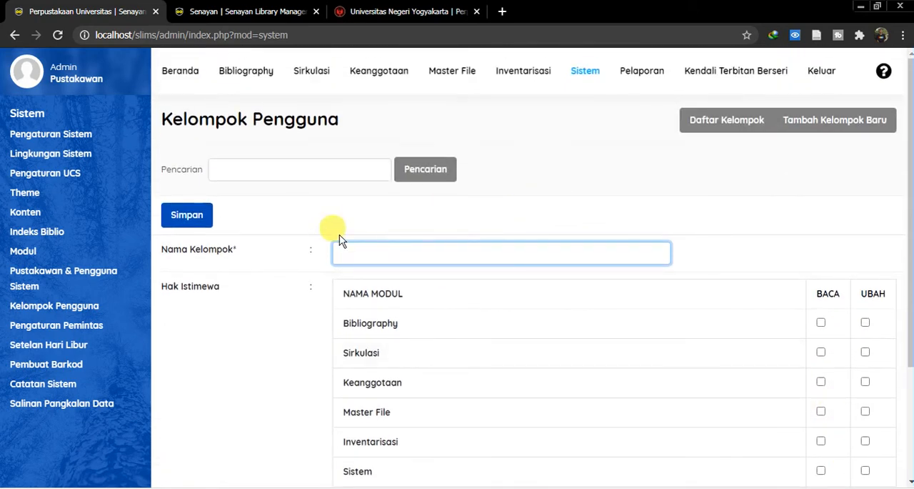
scroll(429, 256, down, 3)
scroll(424, 265, up, 2)
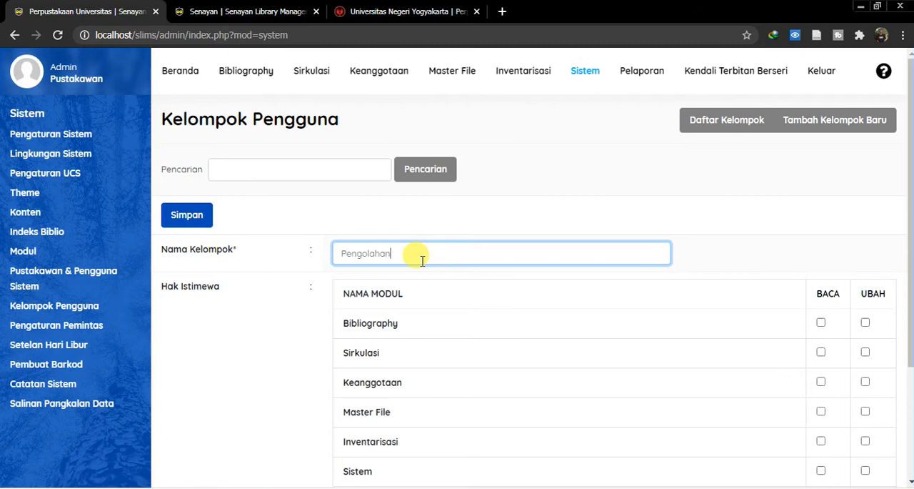
- Grant the Pengolahan group Baca and Ubah rights on the Bibliography module and save the group
click(820, 323)
click(867, 323)
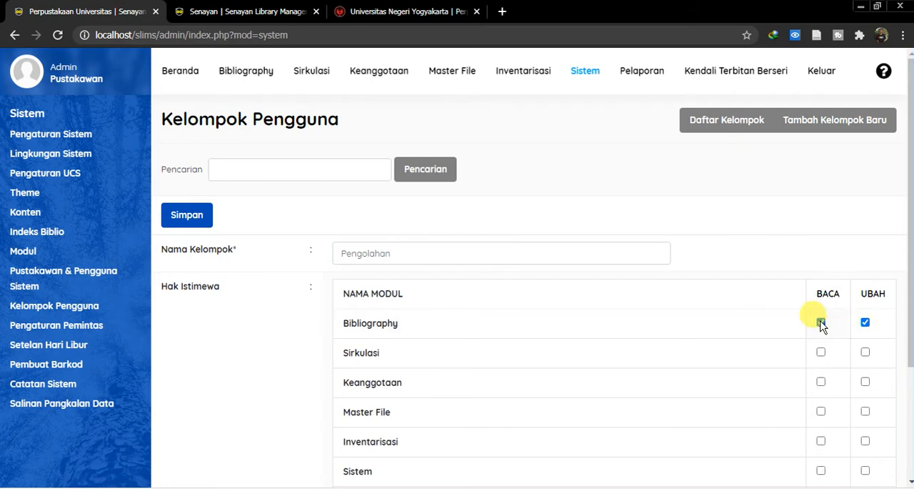
scroll(414, 312, down, 2)
click(187, 80)
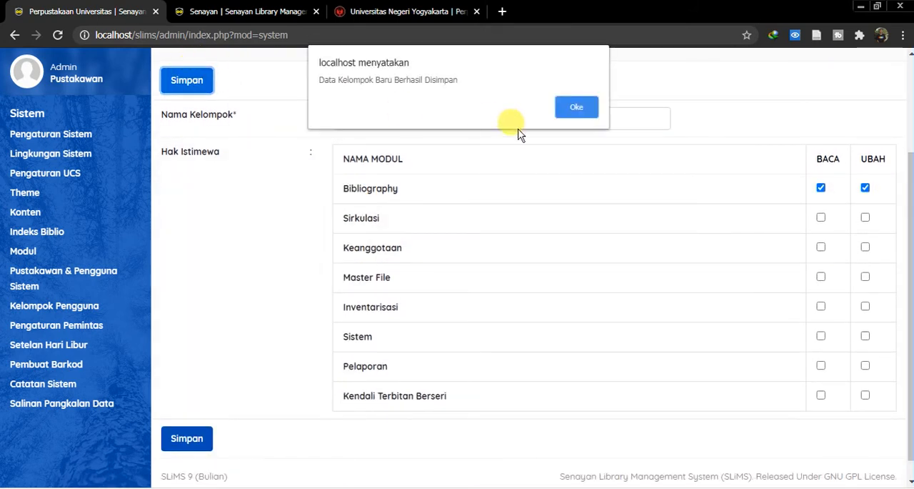
click(575, 112)
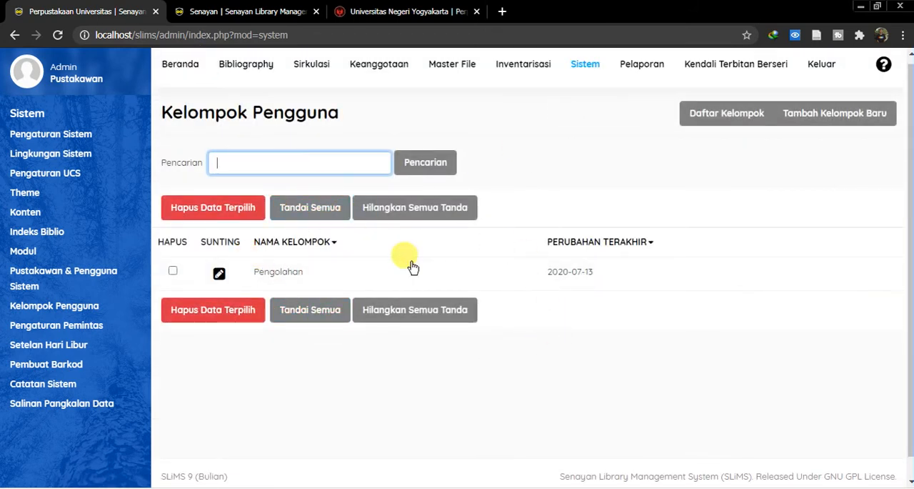
- Start a new user in Pustakawan & Pengguna Sistem and fill in the login name and real name
click(68, 279)
click(851, 113)
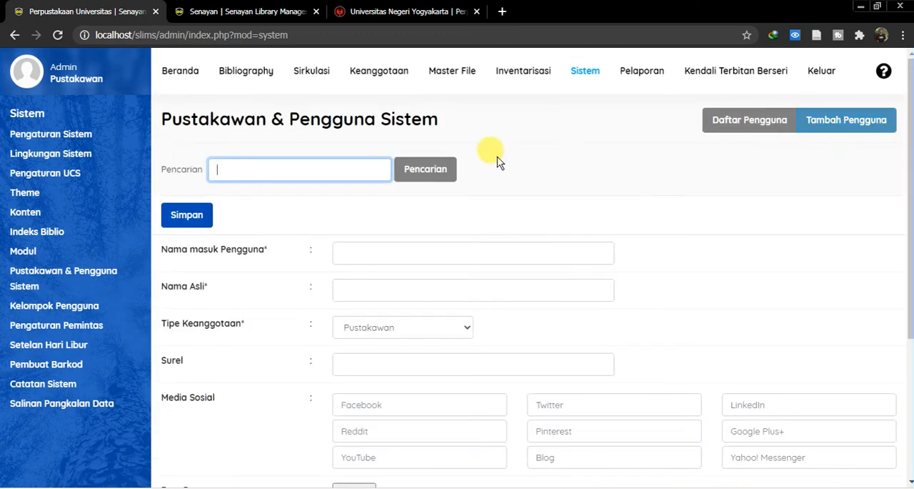
click(375, 251)
text(doni)
key(Tab)
text(d)
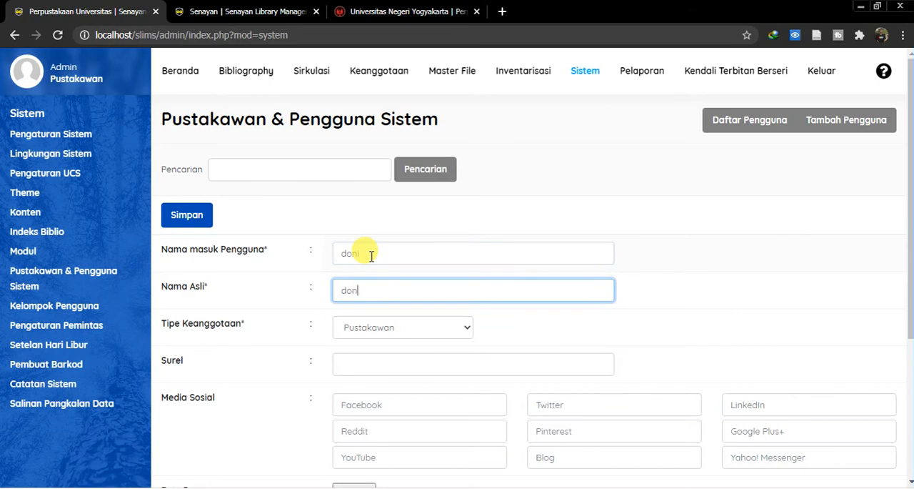
- Assign the new user to the Pengolahan group, enter and confirm the account password, and save the user
scroll(485, 330, down, 3)
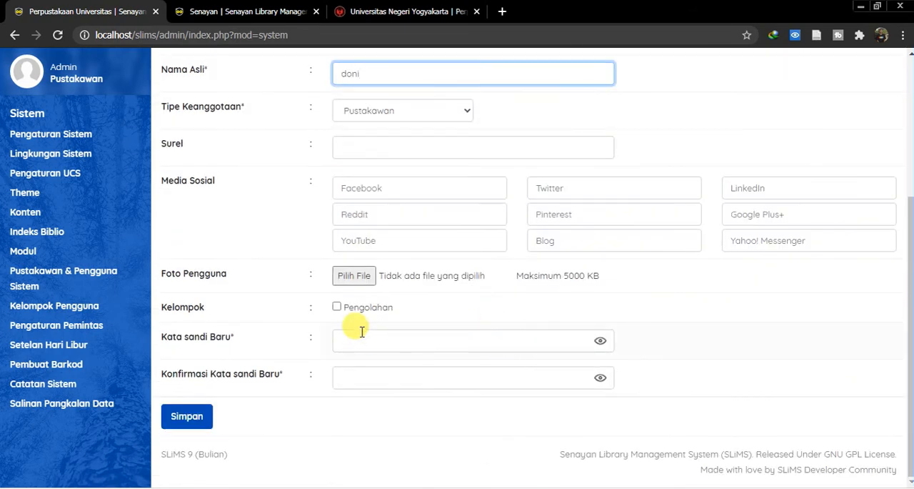
click(337, 307)
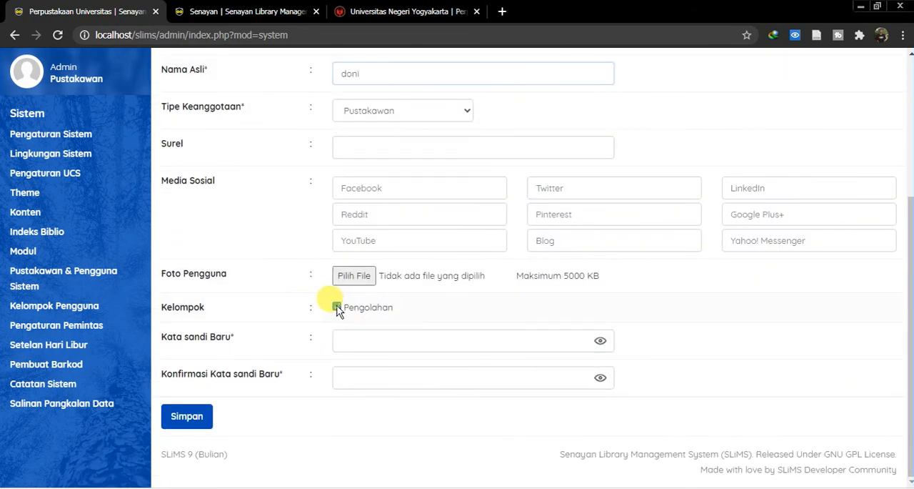
click(393, 341)
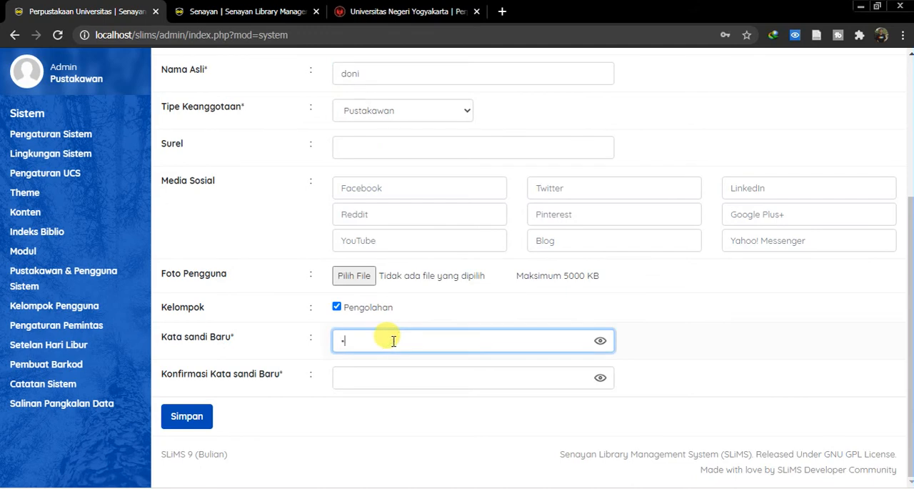
key(Tab)
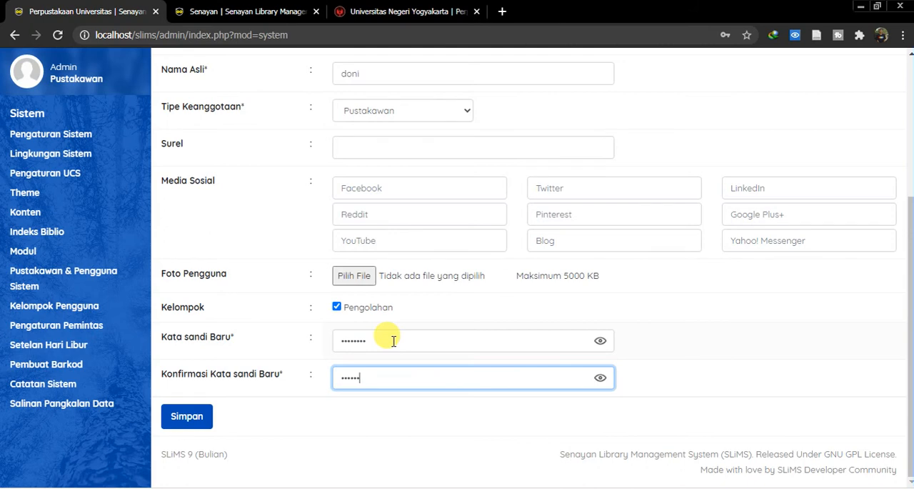
click(182, 416)
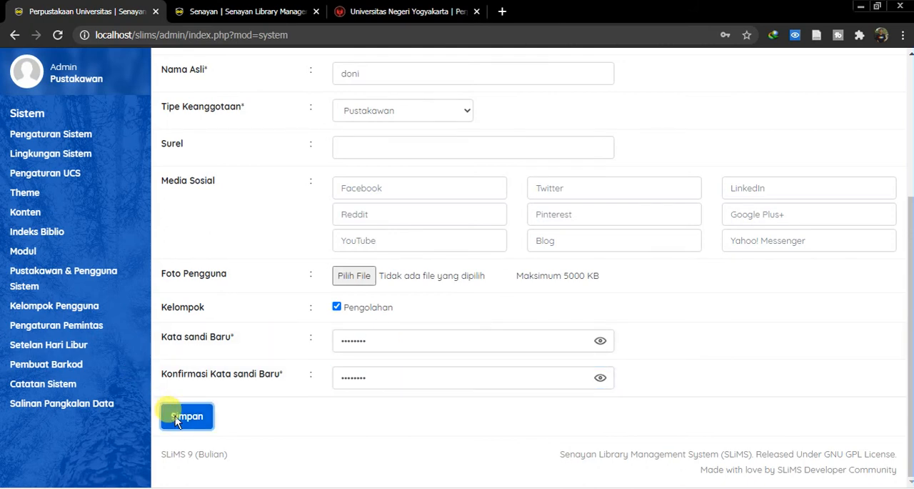
click(577, 107)
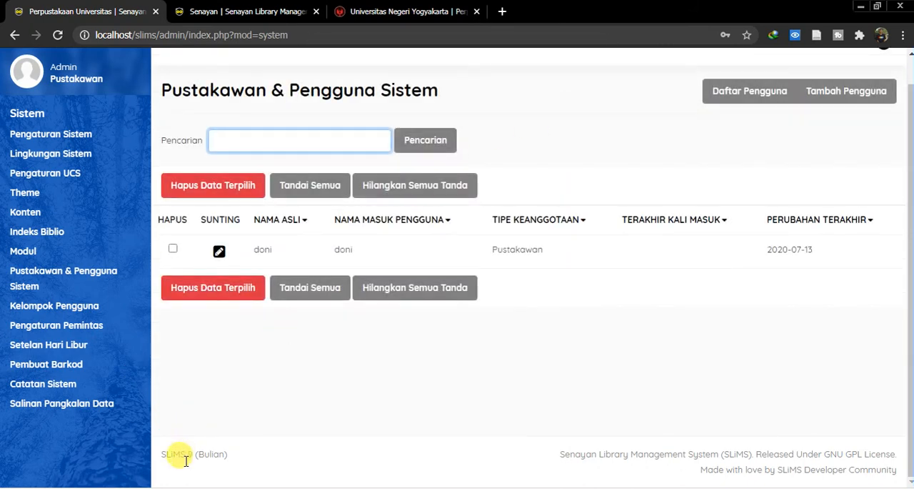
- Switch to the public catalogue window, open the librarian page at index.php?p=login and enter the new user's login name
key(alt+Tab)
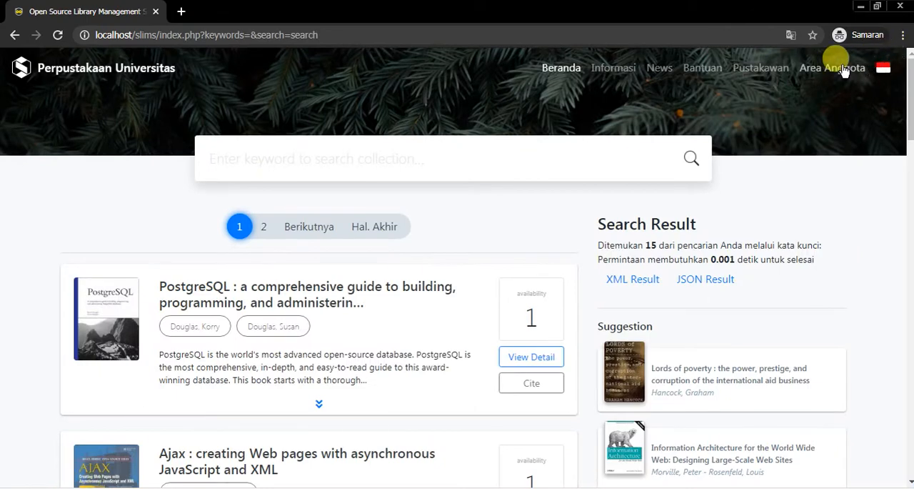
click(805, 69)
drag(217, 35, 314, 34)
text(login)
key(Return)
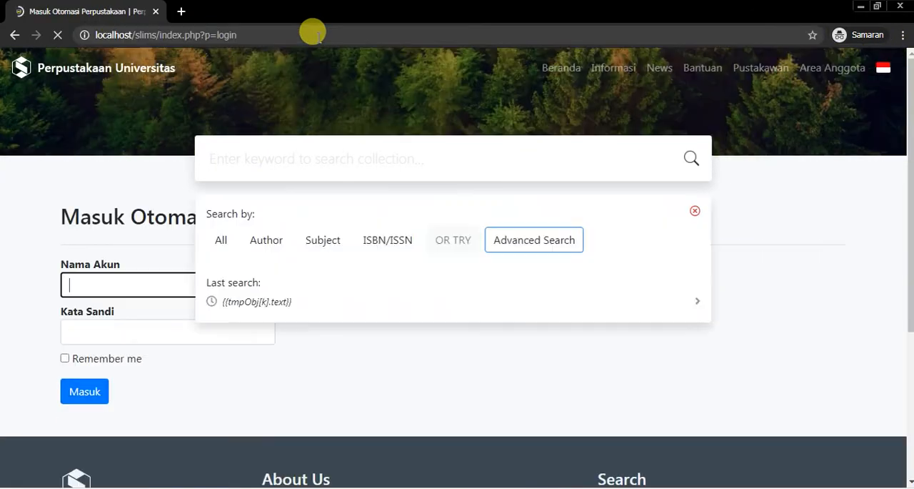
text(doni)
key(Tab)
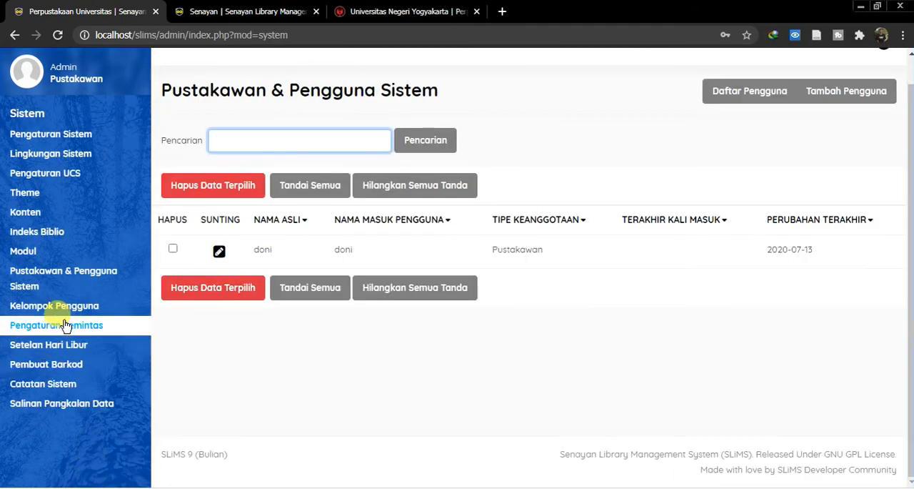
- View the Kelompok Pengguna list and the Pengaturan Pemintas page in the admin window
click(63, 308)
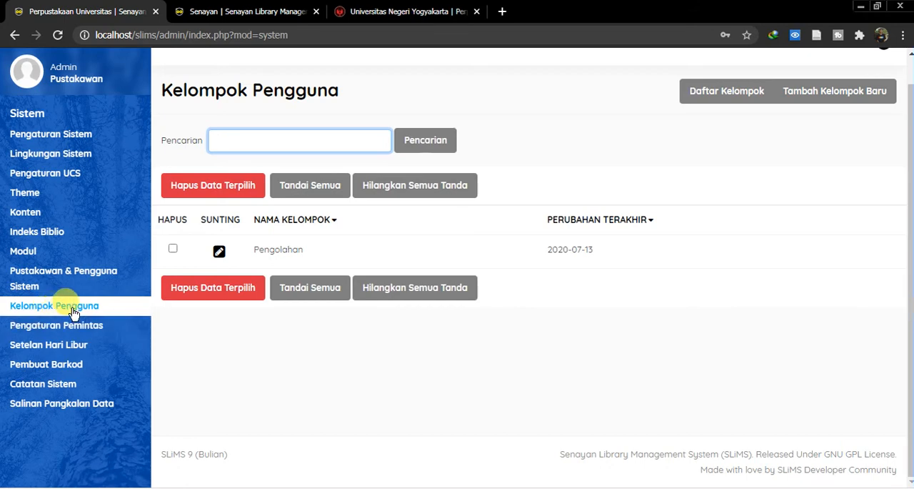
click(61, 328)
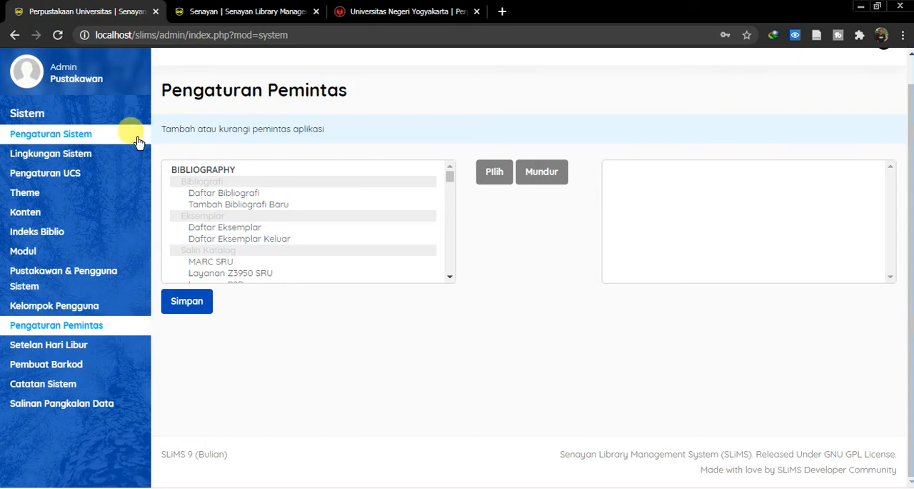
scroll(893, 200, up, 1)
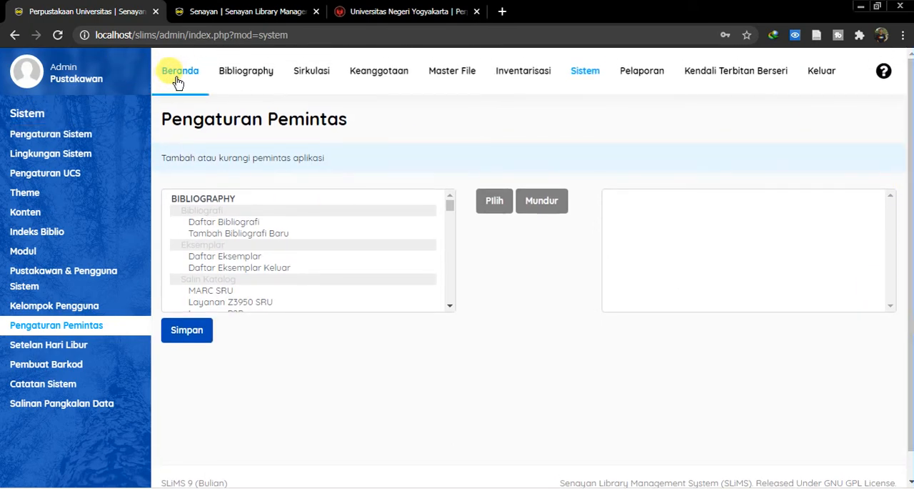
- Set Minggu and Sabtu as regular holidays in Setelan Hari Libur and save the settings
click(75, 344)
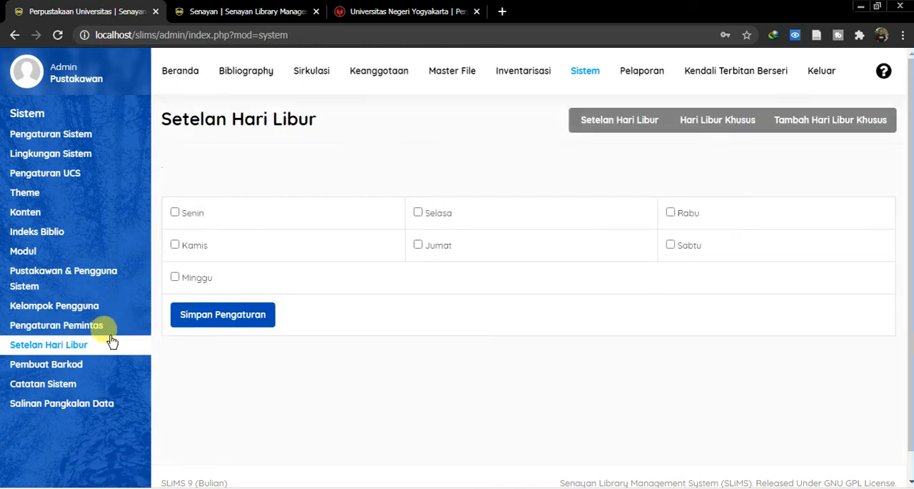
click(175, 278)
click(671, 245)
click(243, 322)
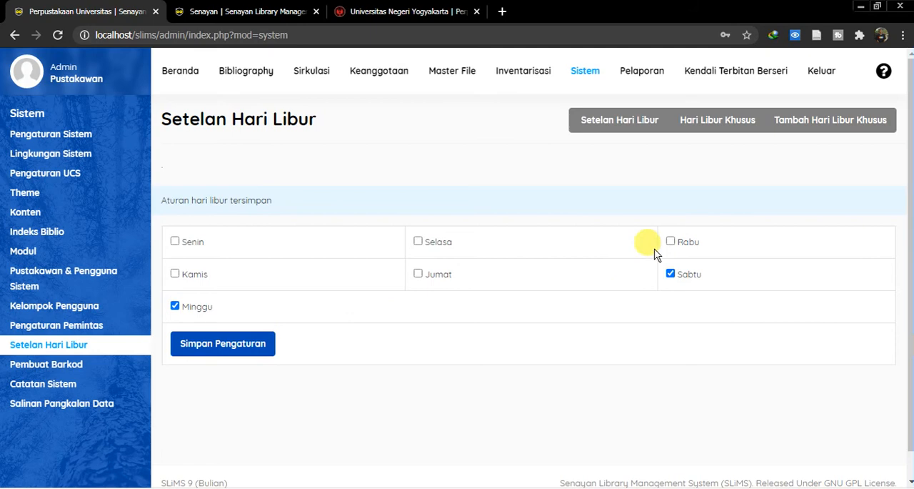
- View the Hari Libur Khusus list and look through the date and description fields for adding a special holiday
click(710, 127)
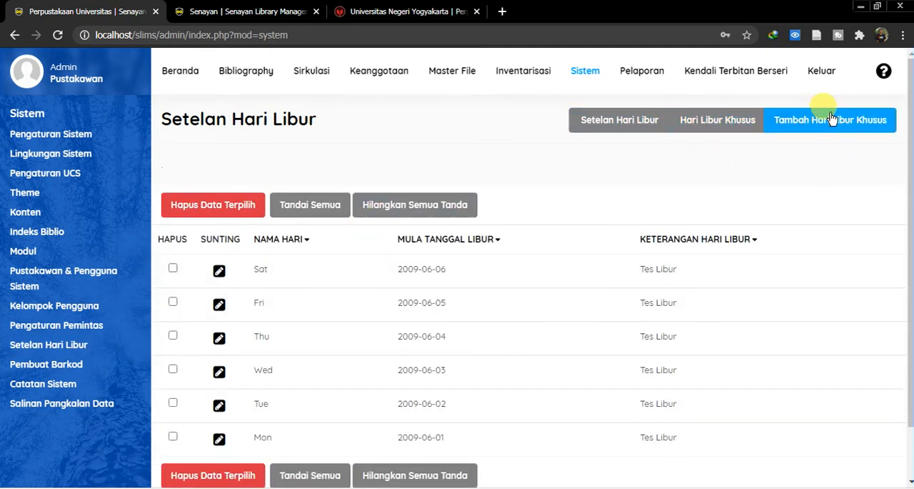
click(825, 126)
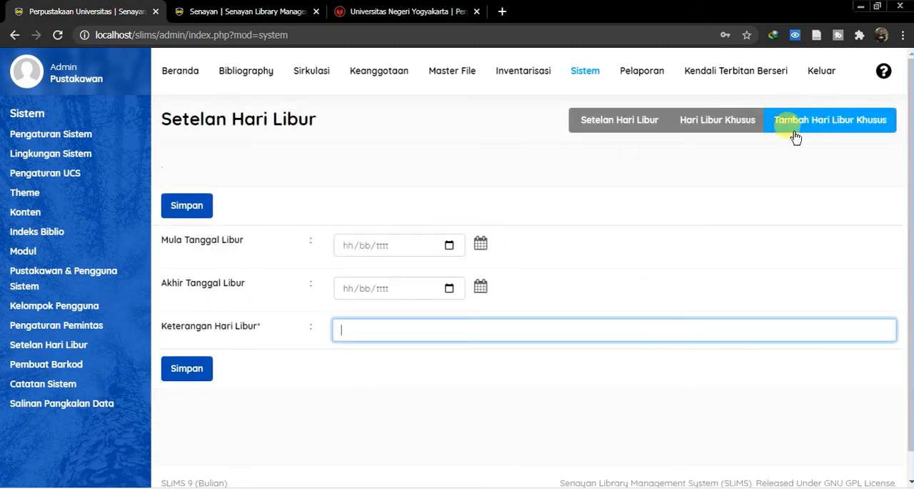
click(397, 246)
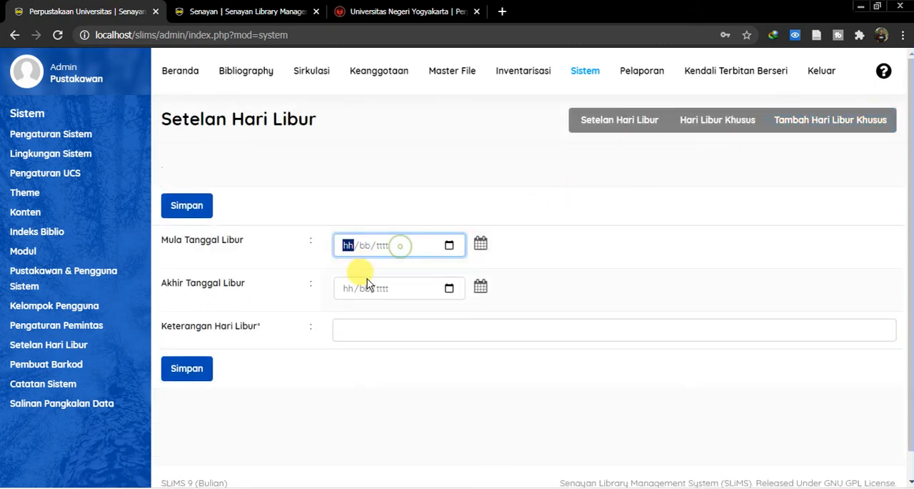
click(365, 288)
click(358, 327)
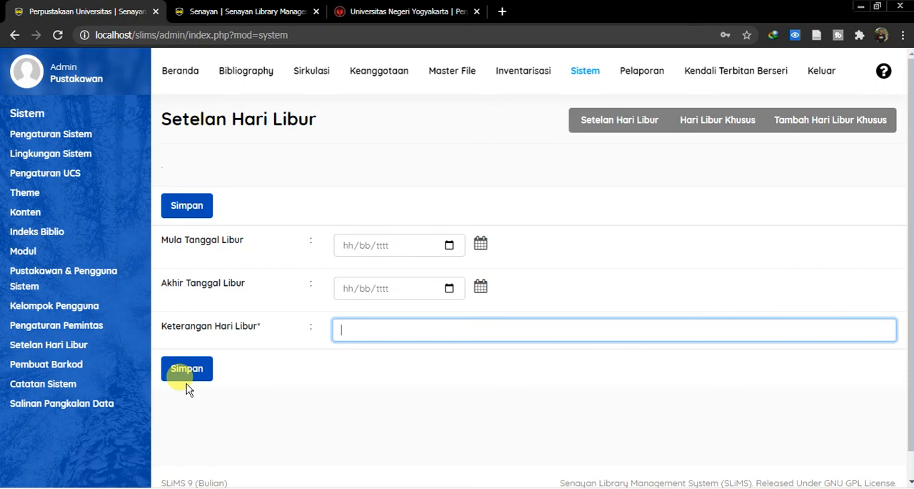
- Generate a barcode for the code B10001 in Pembuat Barkod and open its print preview
click(45, 365)
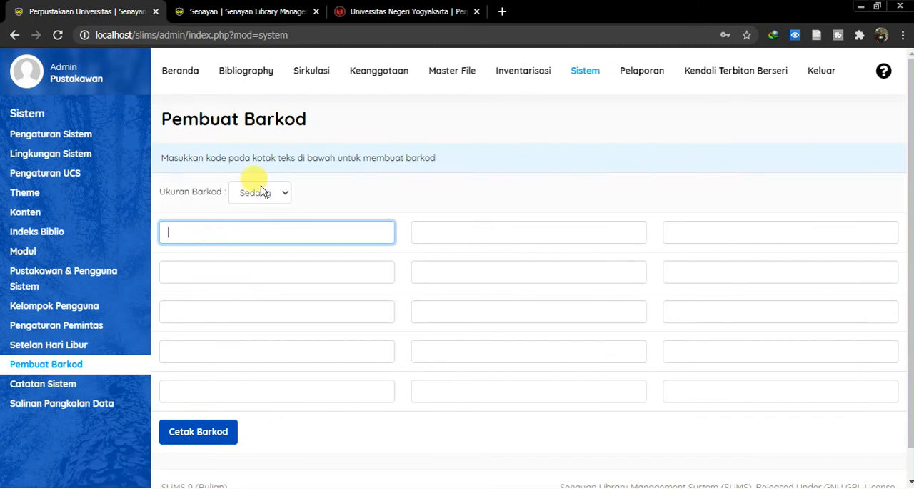
text(B1)
click(186, 435)
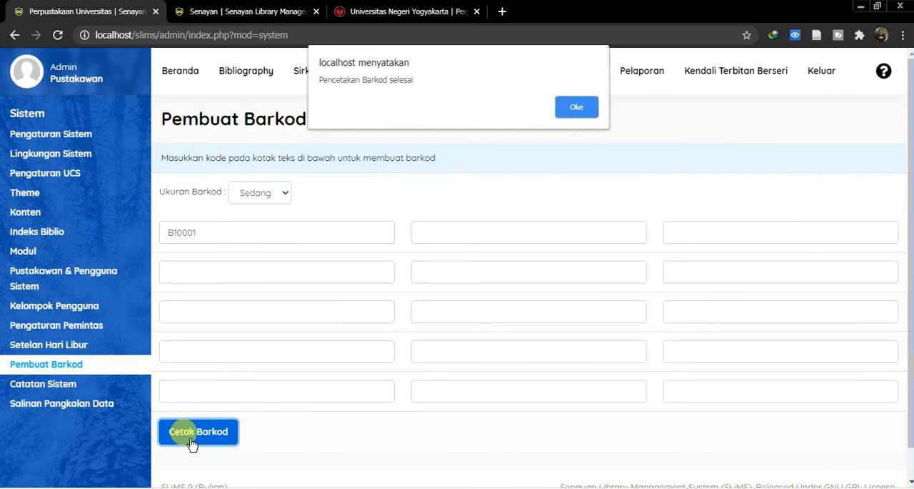
click(580, 112)
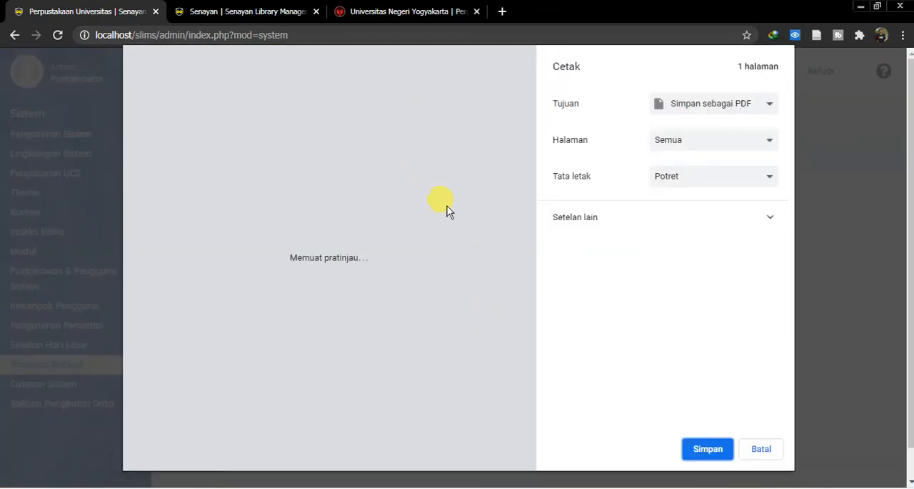
- Enlarge the barcode print preview to inspect it, cancel printing and close the barcode window
click(160, 399)
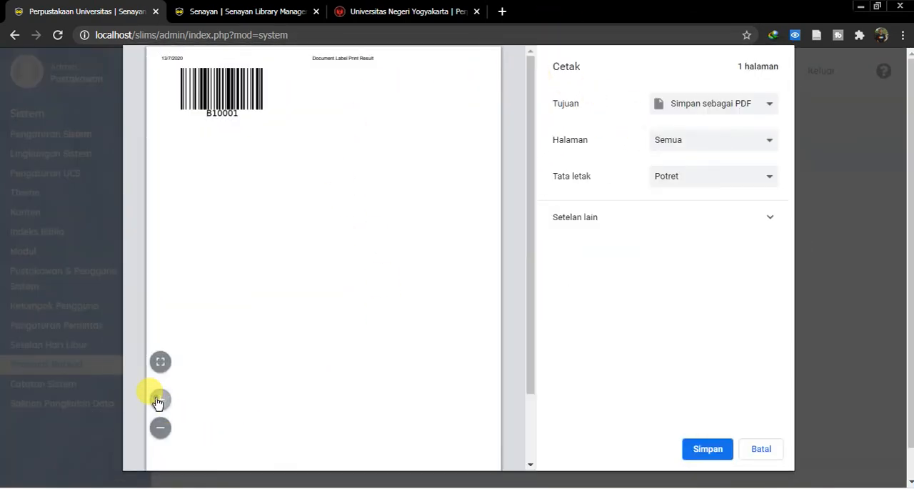
click(160, 399)
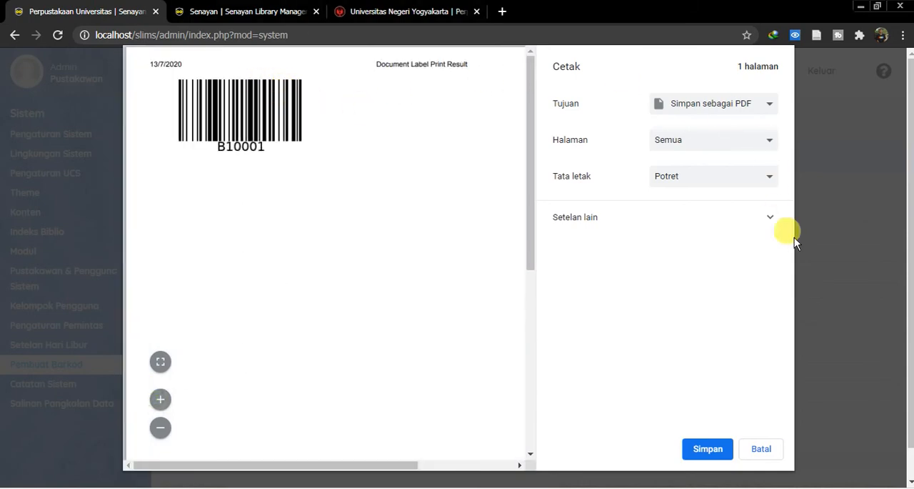
click(768, 449)
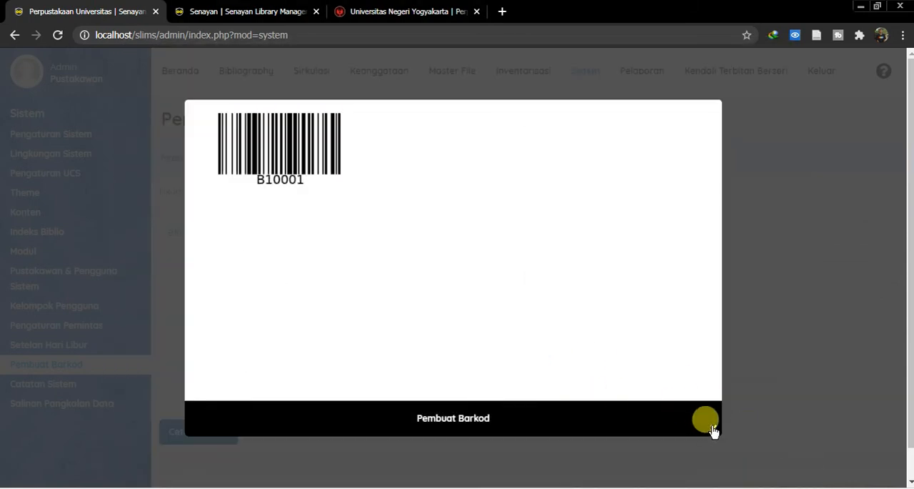
click(713, 428)
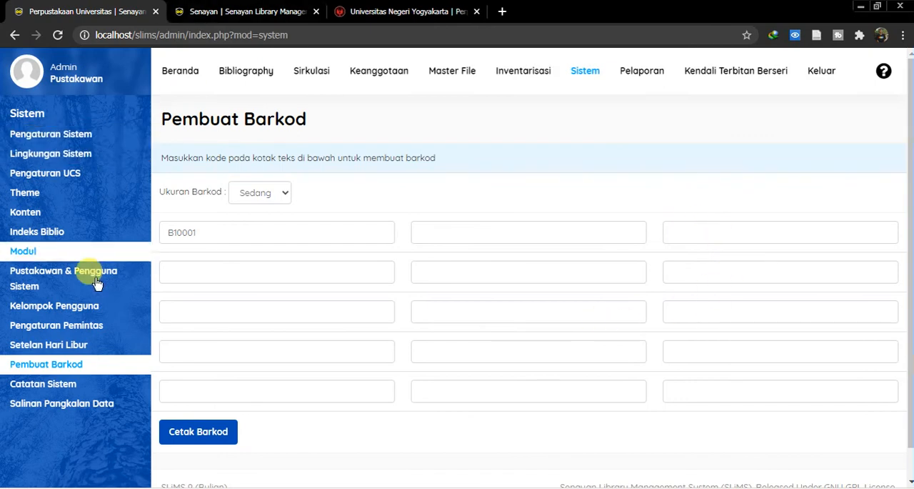
- View the Catatan Sistem log and start a new database backup in Salinan Pangkalan Data
click(74, 390)
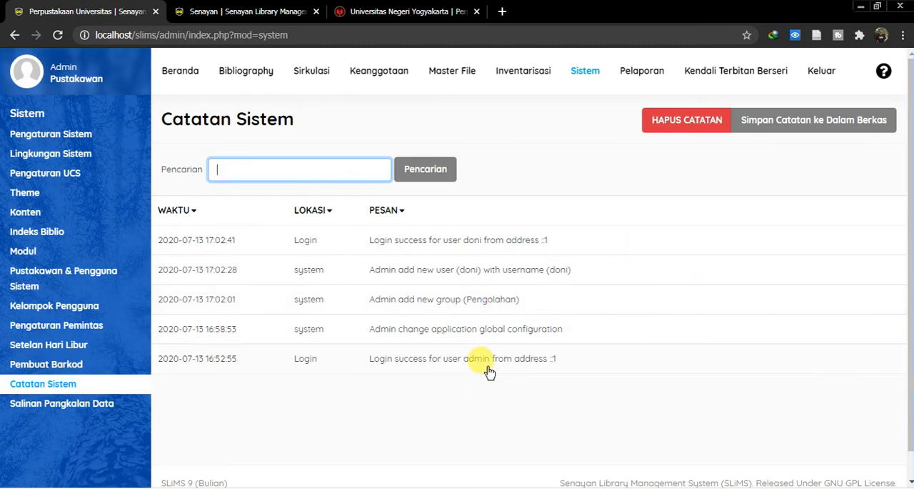
click(96, 413)
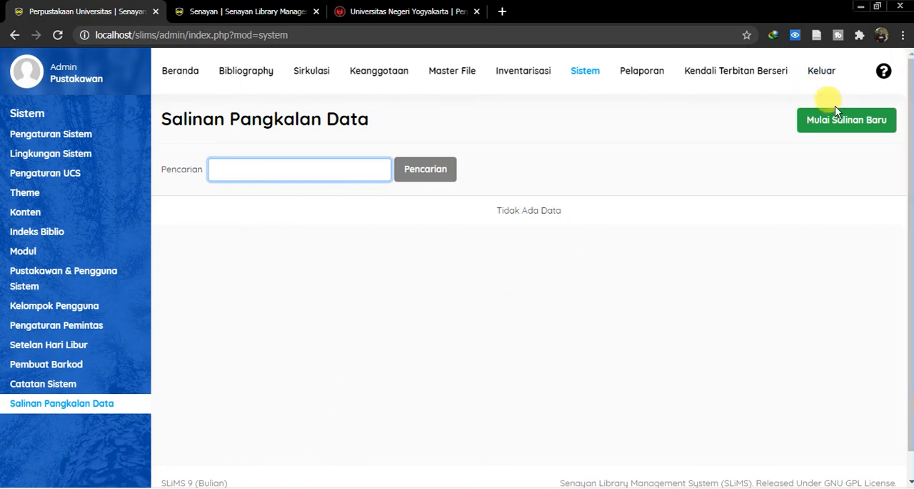
click(849, 123)
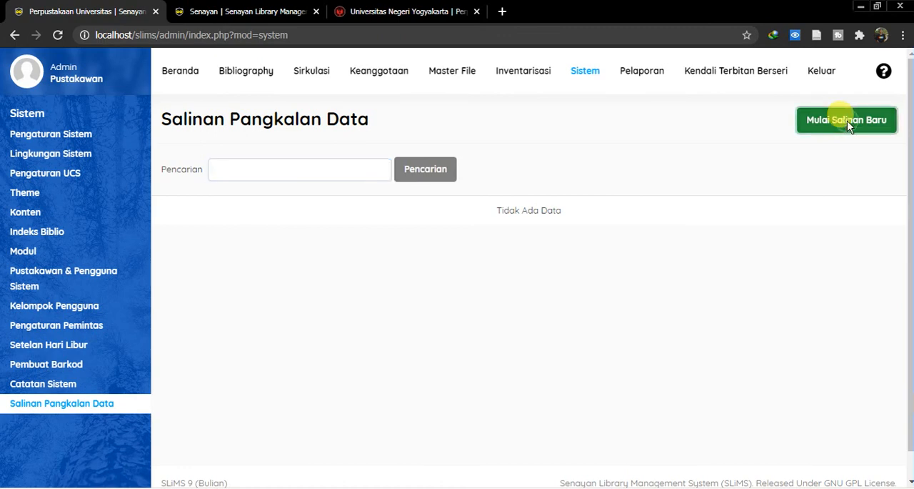